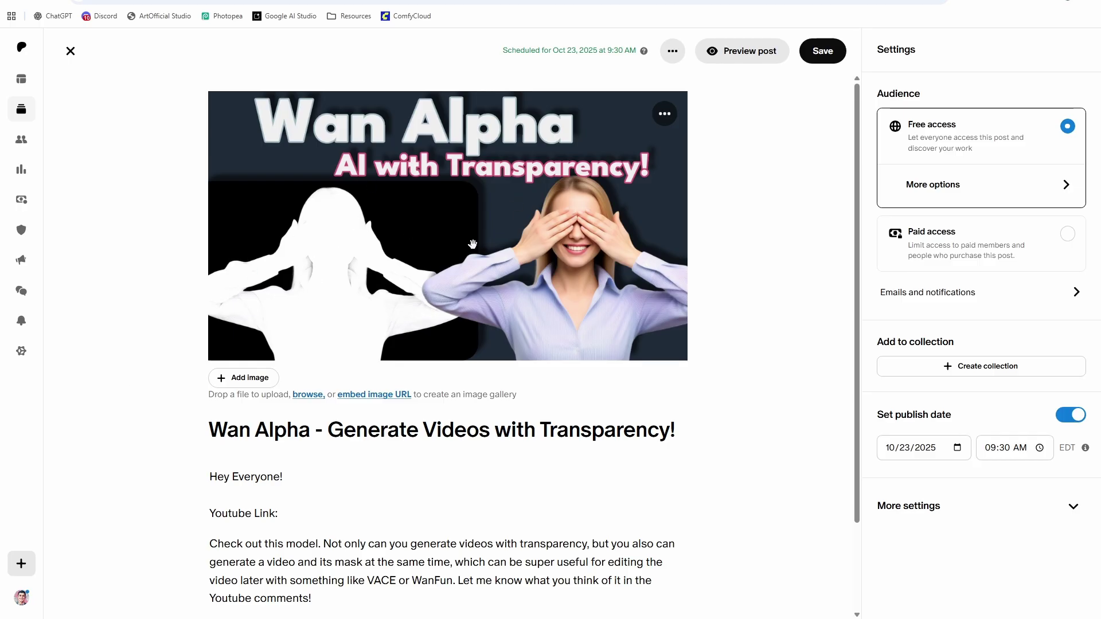
scroll(472, 244, "down", 3)
scroll(475, 242, "up", 3)
scroll(476, 241, "down", 3)
scroll(480, 239, "up", 3)
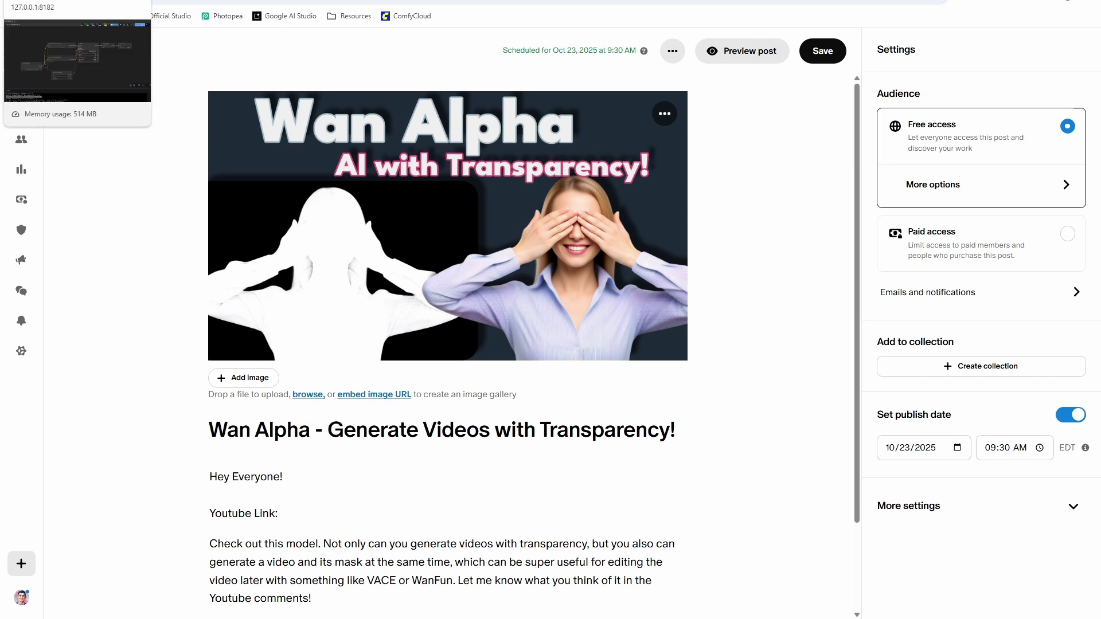
Step: Open the GitHub repository linked from the Wan-Alpha_ComfyUI model card on Hugging Face and switch to it
left_click(190, 1)
scroll(377, 228, "up", 1)
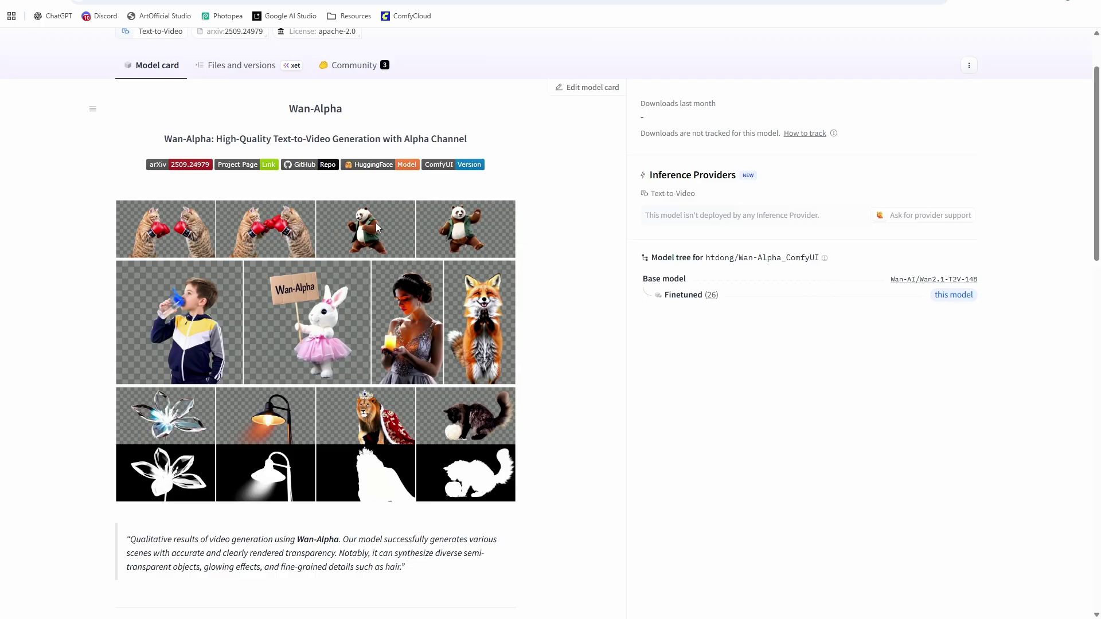
scroll(376, 228, "up", 2)
right_click(321, 251)
left_click(367, 264)
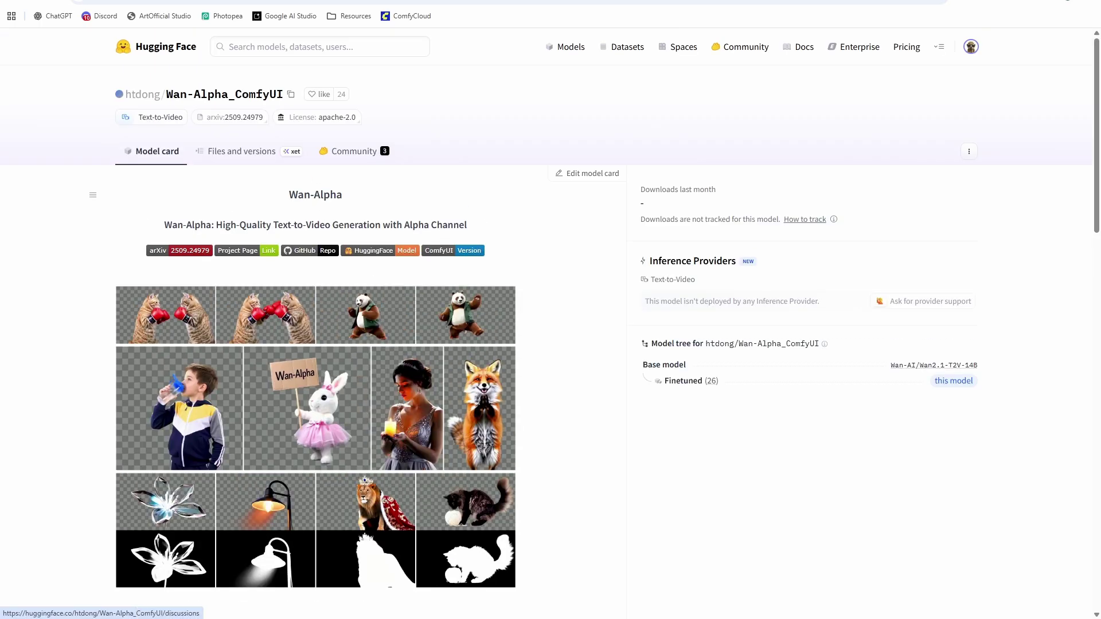
left_click(327, 2)
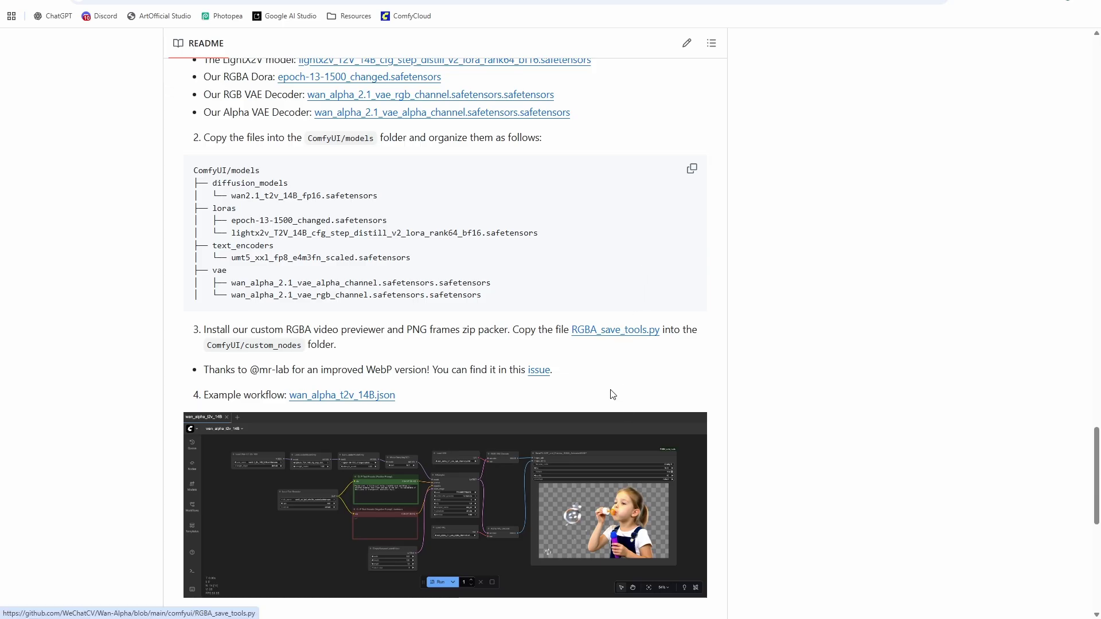
Step: Open RGBA_save_tools.py from the README's custom node instructions and download the raw file
right_click(611, 331)
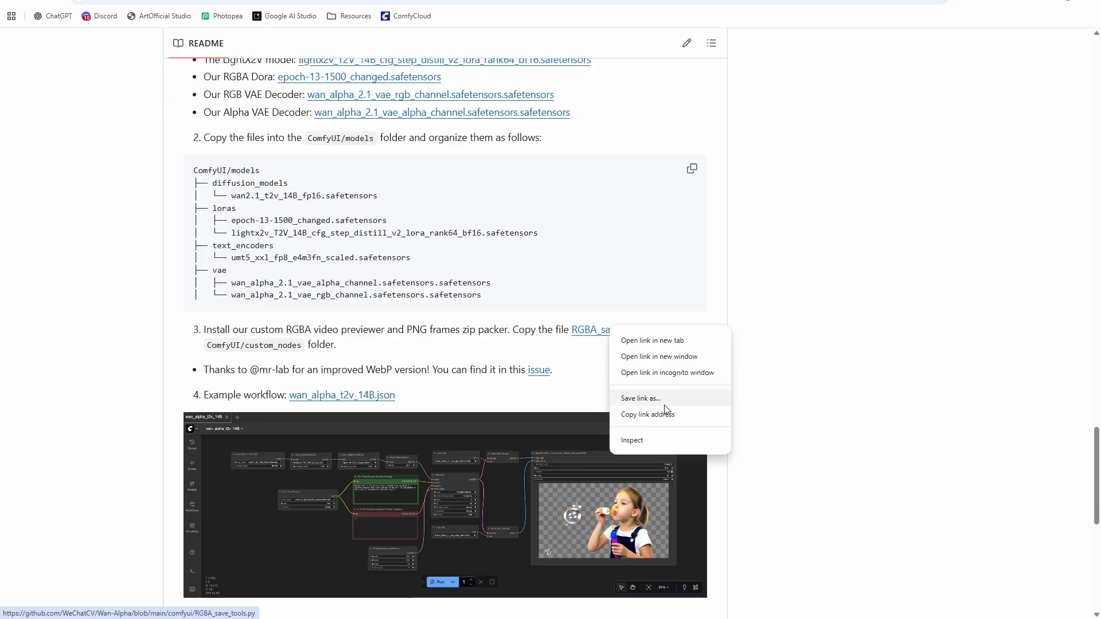
left_click(589, 337)
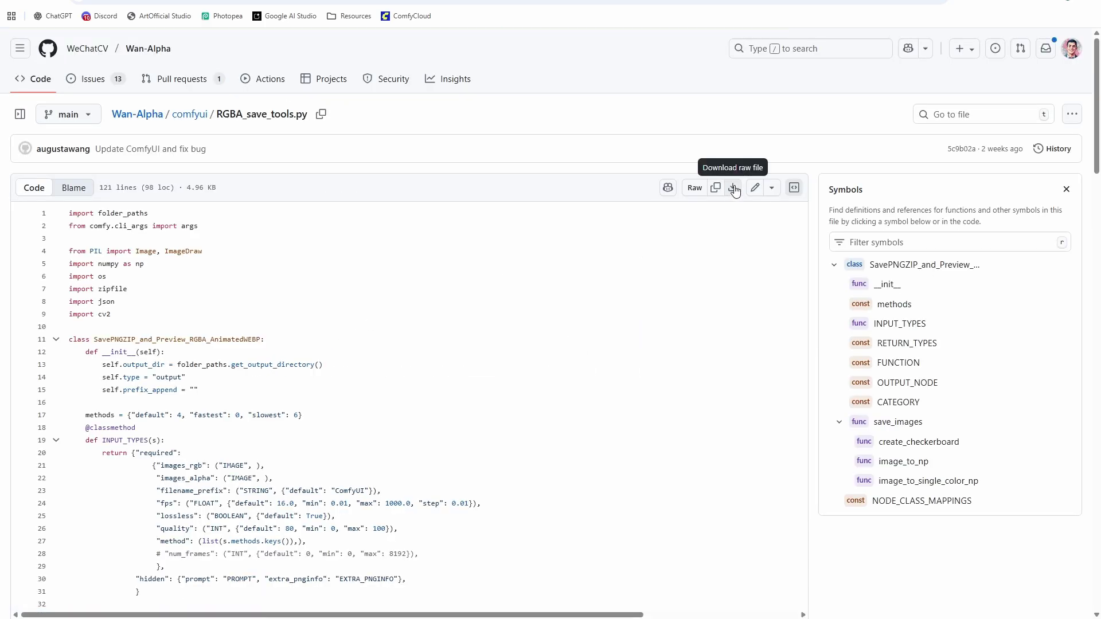
left_click(733, 188)
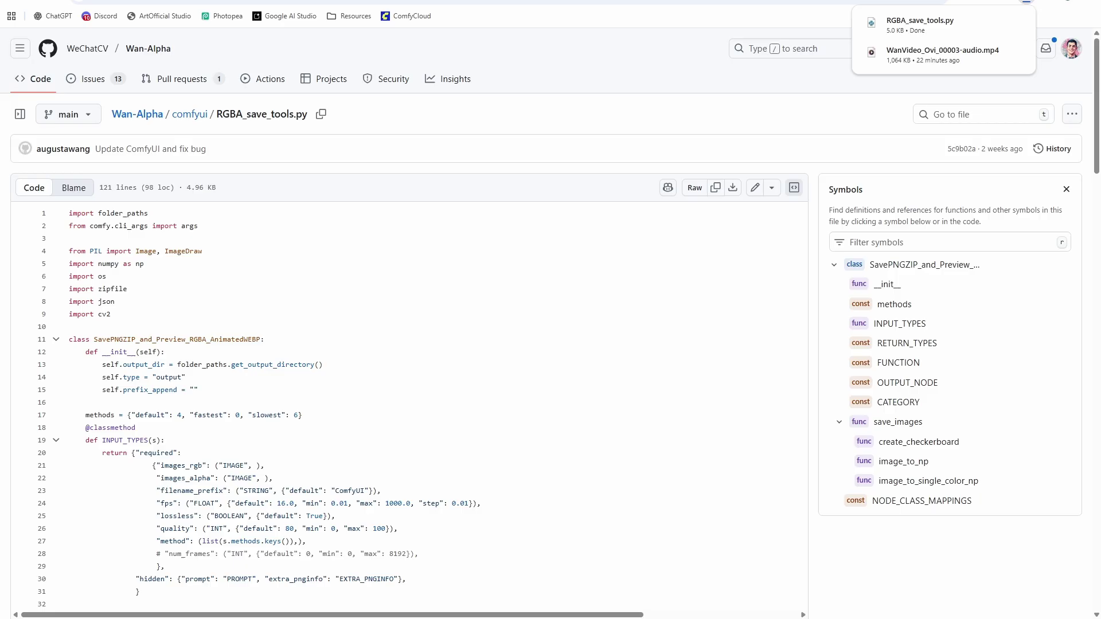
Step: Open ComfyUI's custom_nodes folder in File Explorer and check it for RGBA_save_tools.py
mouse_move(476, 618)
left_click(476, 618)
double_click(433, 269)
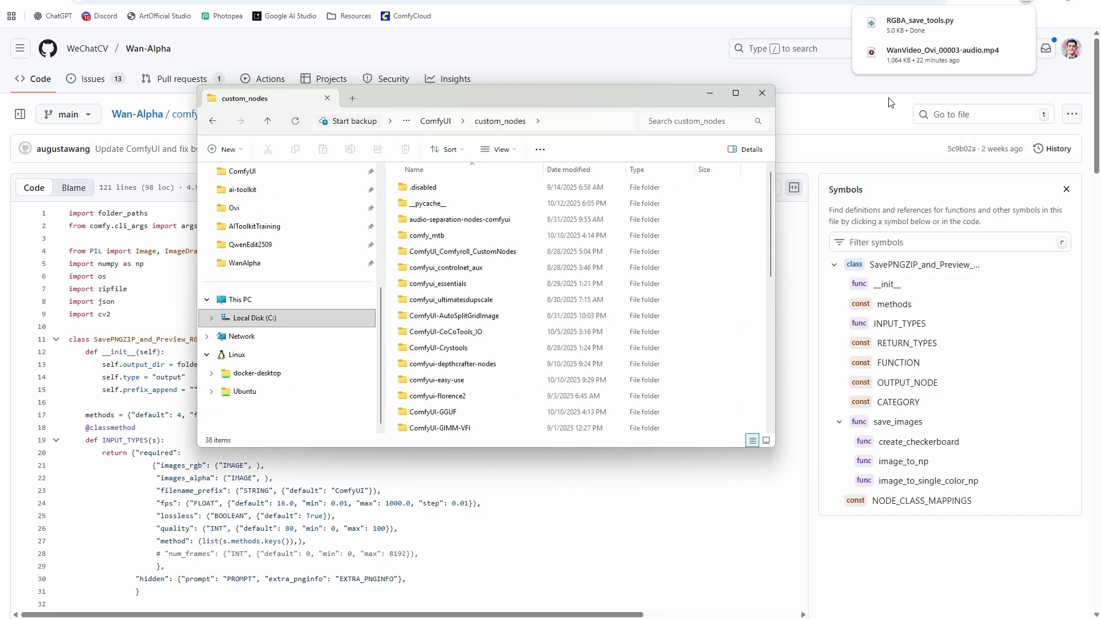
left_click_drag(950, 15, 974, 11)
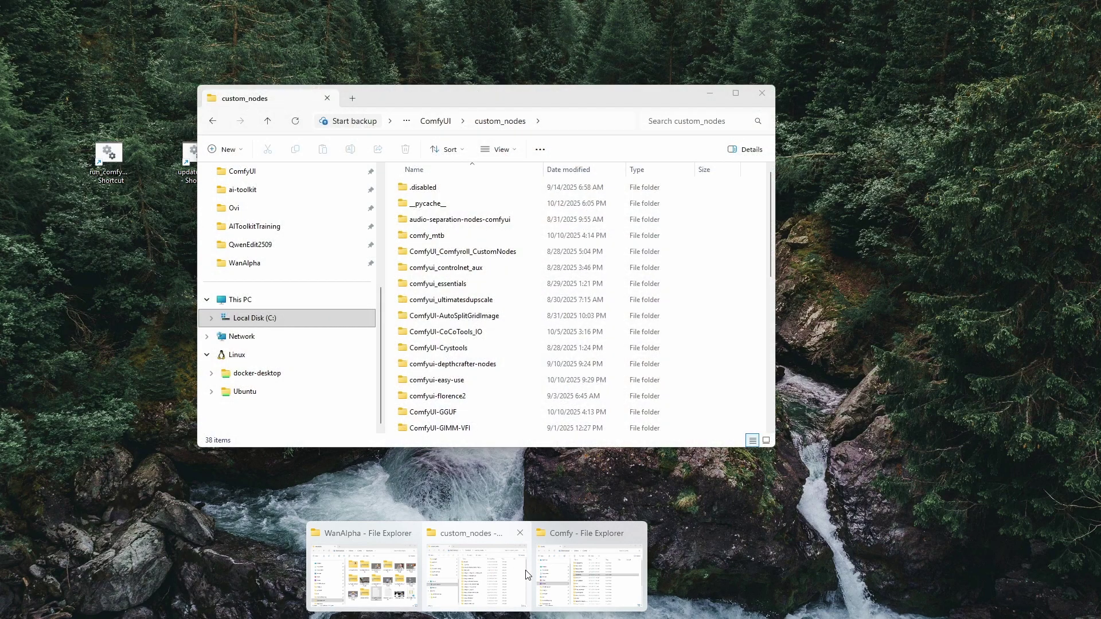
left_click(527, 575)
scroll(521, 253, "down", 7)
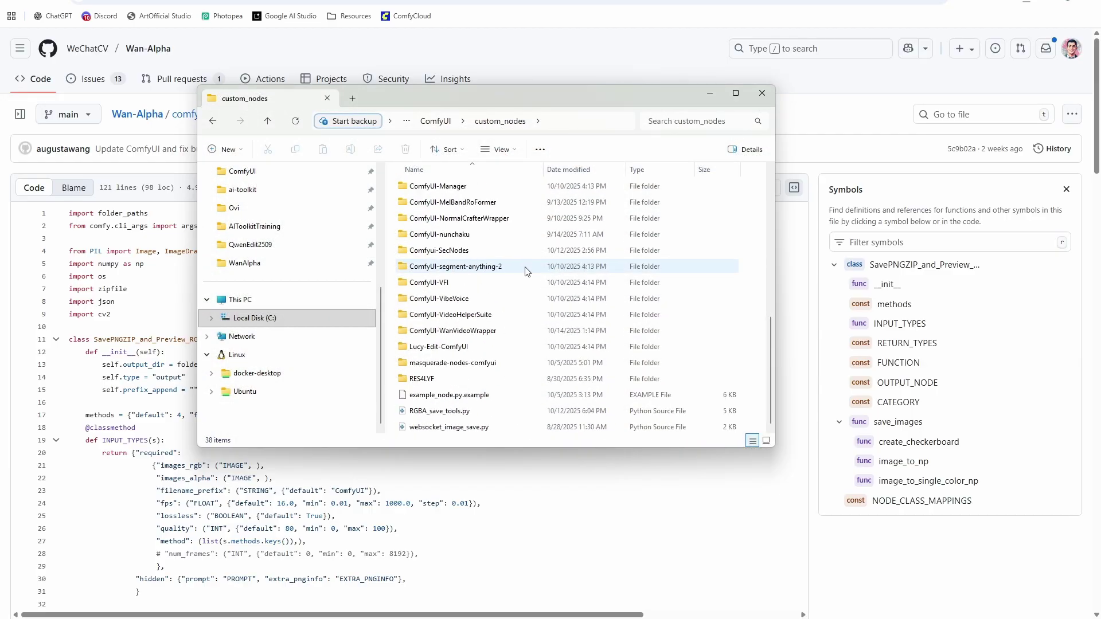
left_click(412, 413)
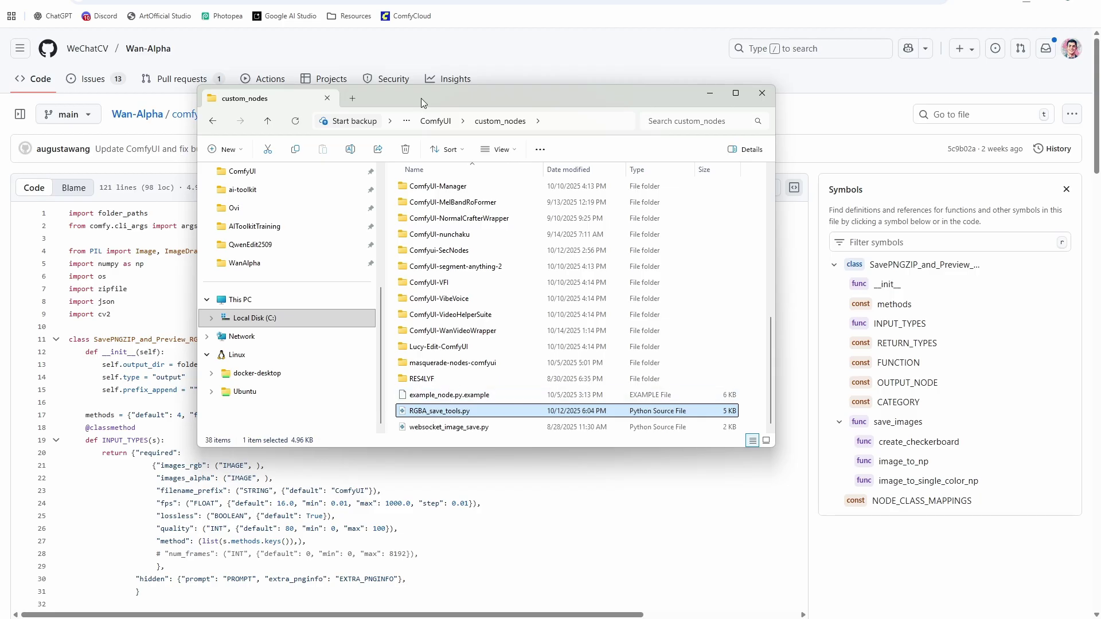
left_click_drag(420, 98, 1100, 74)
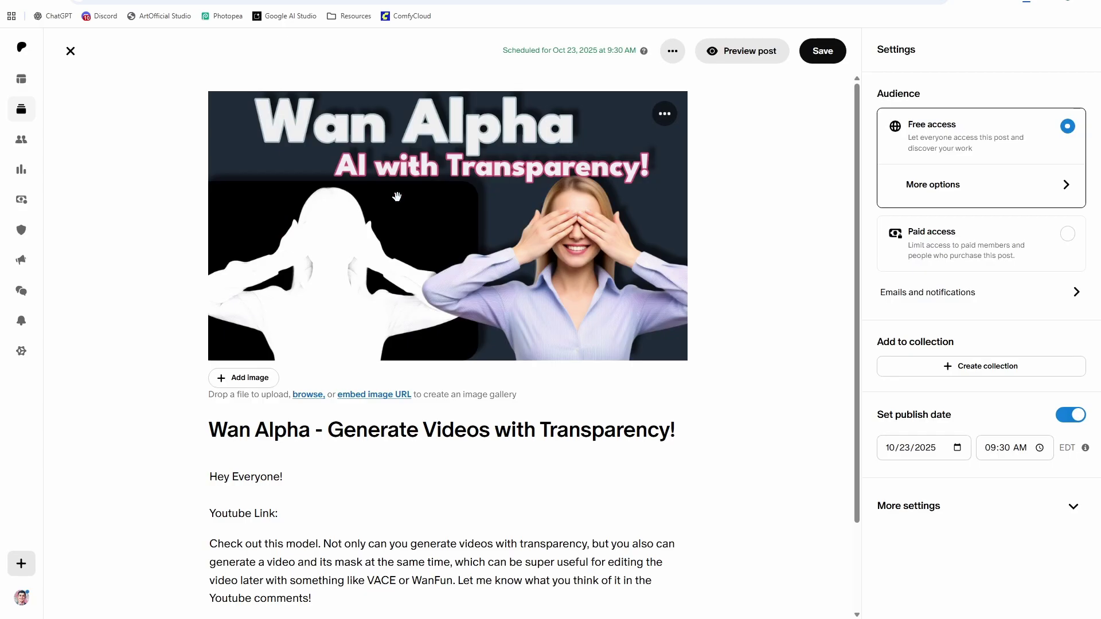
Step: Download the WanAlphaT2V.json attachment from the Patreon post and load it as a workflow in ComfyUI
scroll(396, 196, "down", 2)
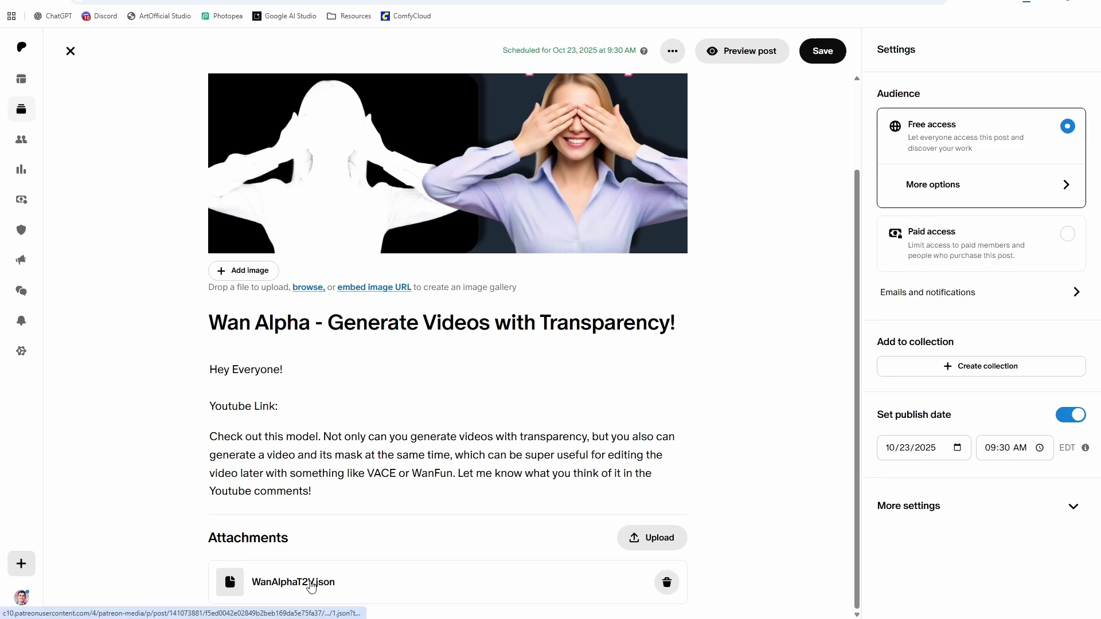
left_click(310, 585)
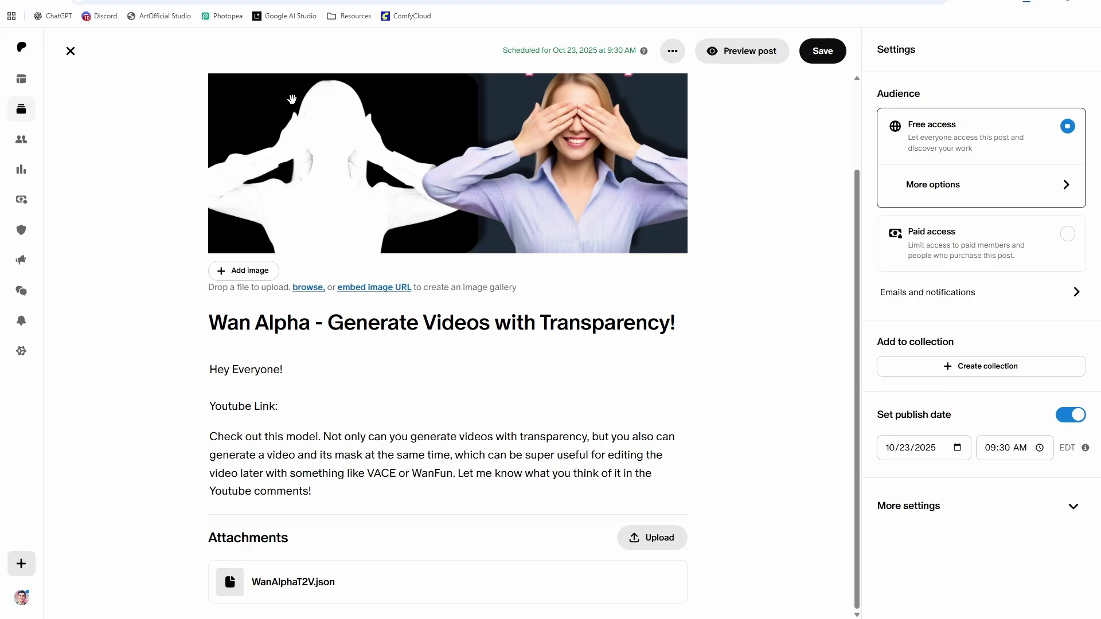
key("ctrl+Tab")
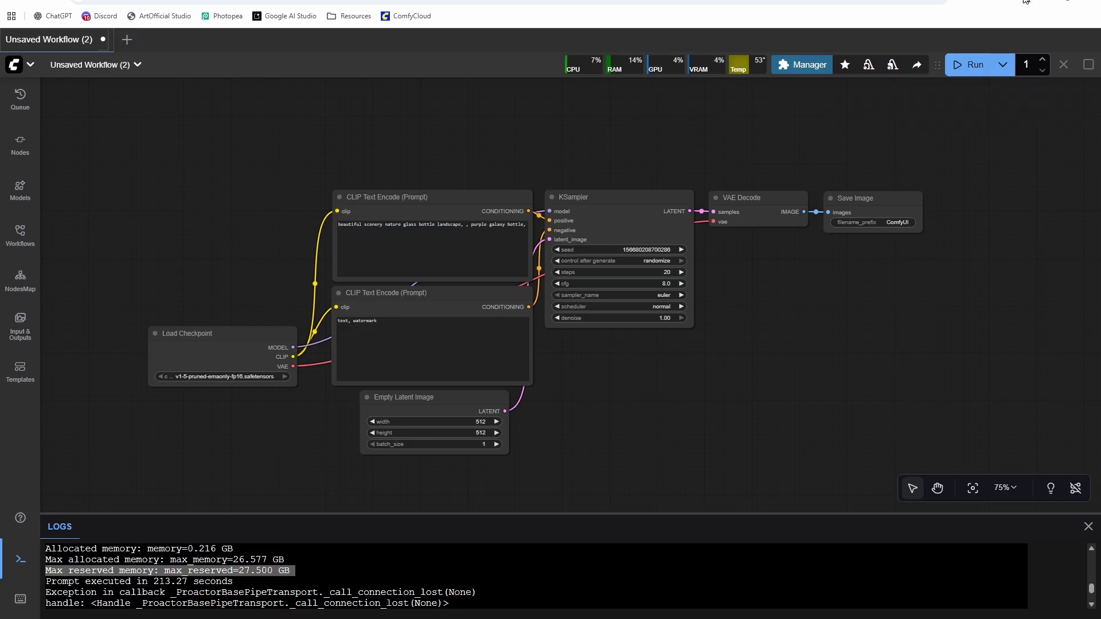
left_click(1025, 1)
left_click_drag(934, 50, 419, 380)
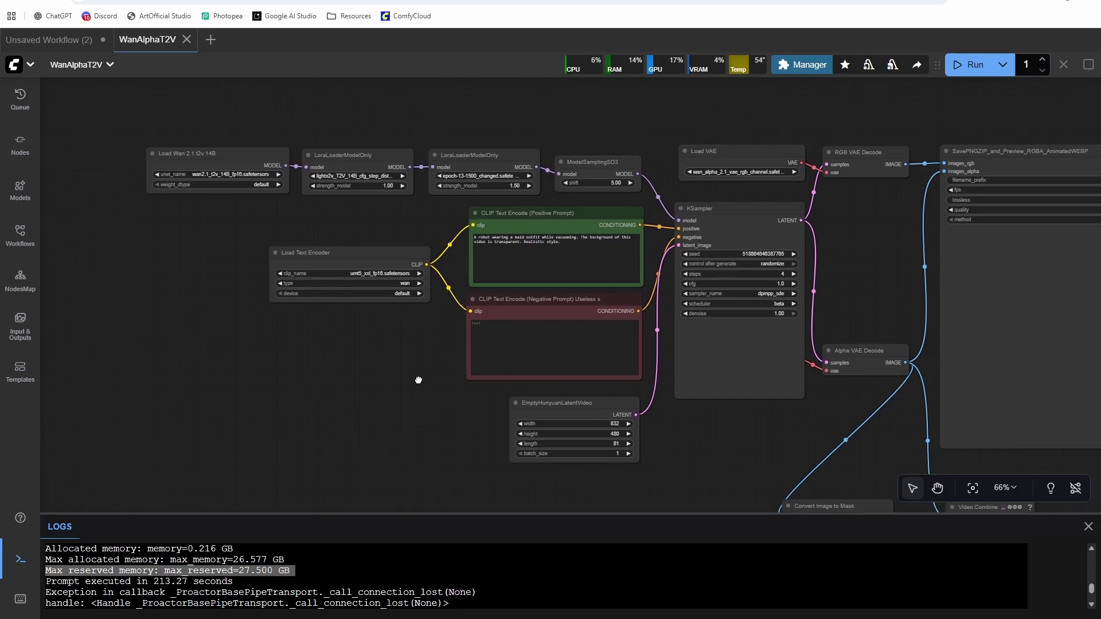
Step: Look over the workflow's model loaders, prompt nodes, KSampler, latent video settings and VAE decoders
scroll(419, 380, "up", 3)
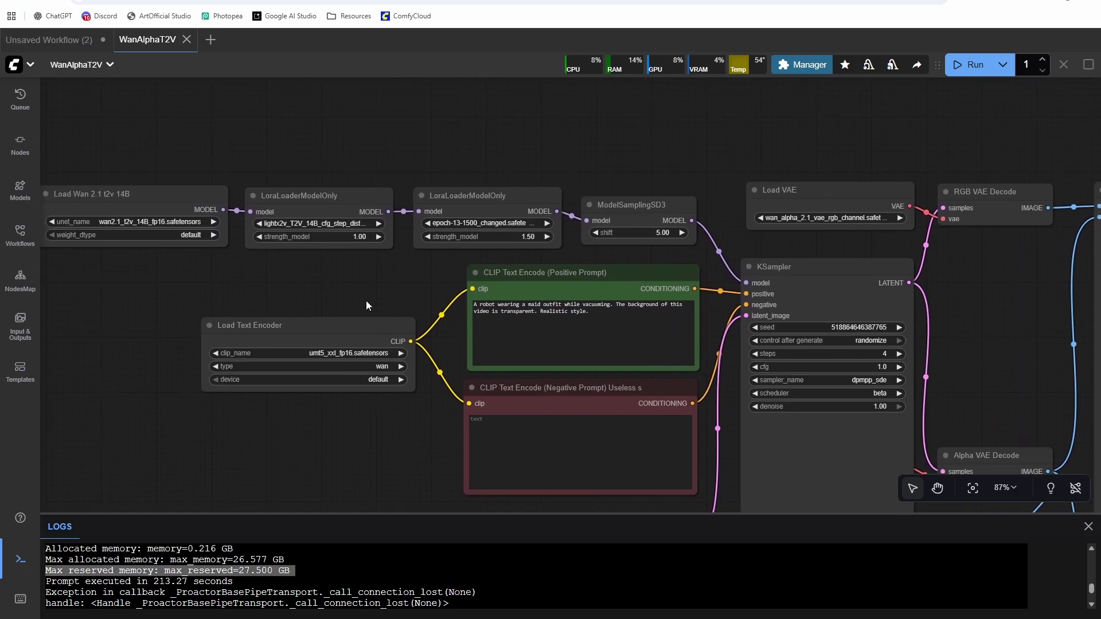
mouse_move(318, 281)
left_mouse_down()
mouse_move(414, 272)
mouse_move(330, 267)
left_mouse_up()
scroll(372, 261, "down", 1)
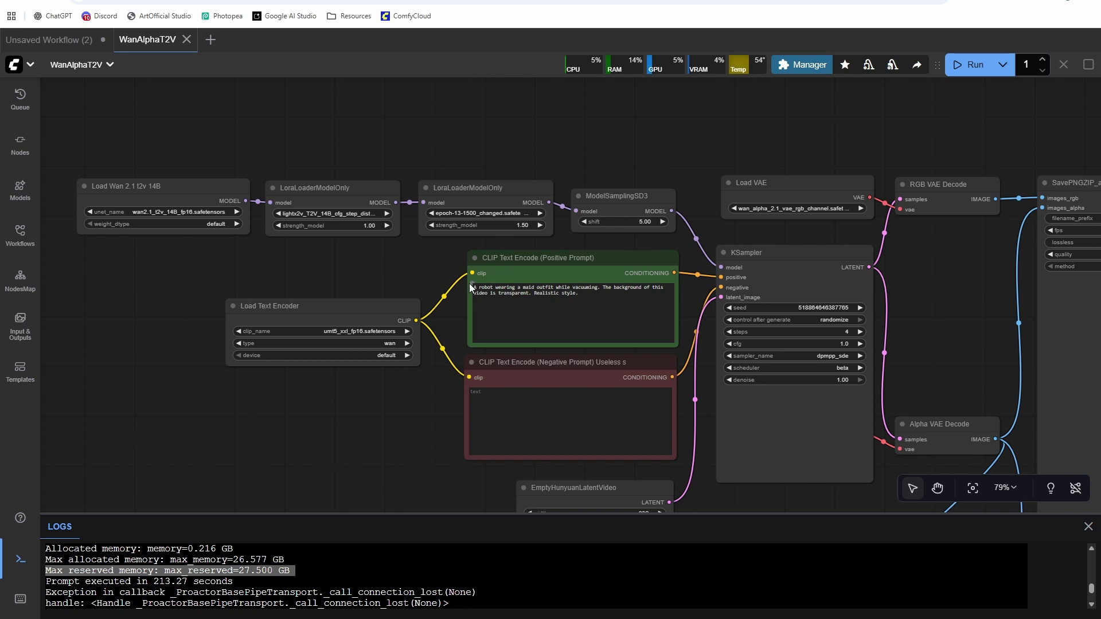
left_click_drag(431, 251, 307, 177)
scroll(307, 177, "down", 1)
left_click_drag(756, 217, 743, 220)
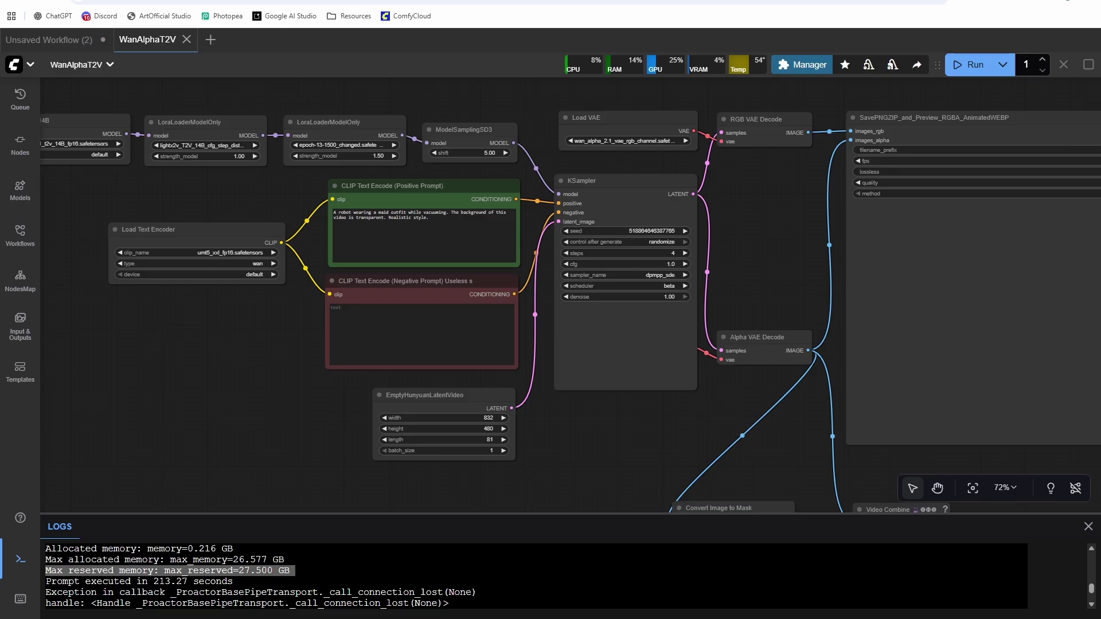
Step: Bring up the ComfyUI models folder and ModelDownloads.txt, with the folder window placed above the text file
key("alt+Tab")
left_click_drag(440, 74, 509, 88)
left_click(504, 614)
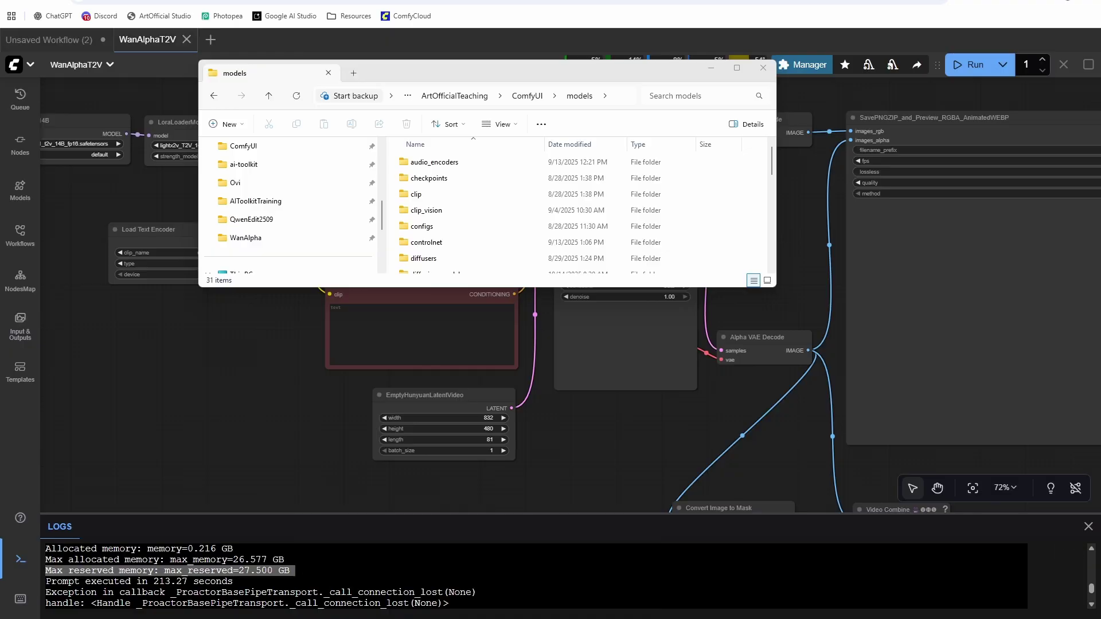
left_click_drag(1100, 174, 385, 290)
left_click_drag(459, 69, 479, 27)
Step: Highlight the RGBA_save_tools.py link in ModelDownloads.txt and clear the selection
left_click_drag(492, 330, 112, 331)
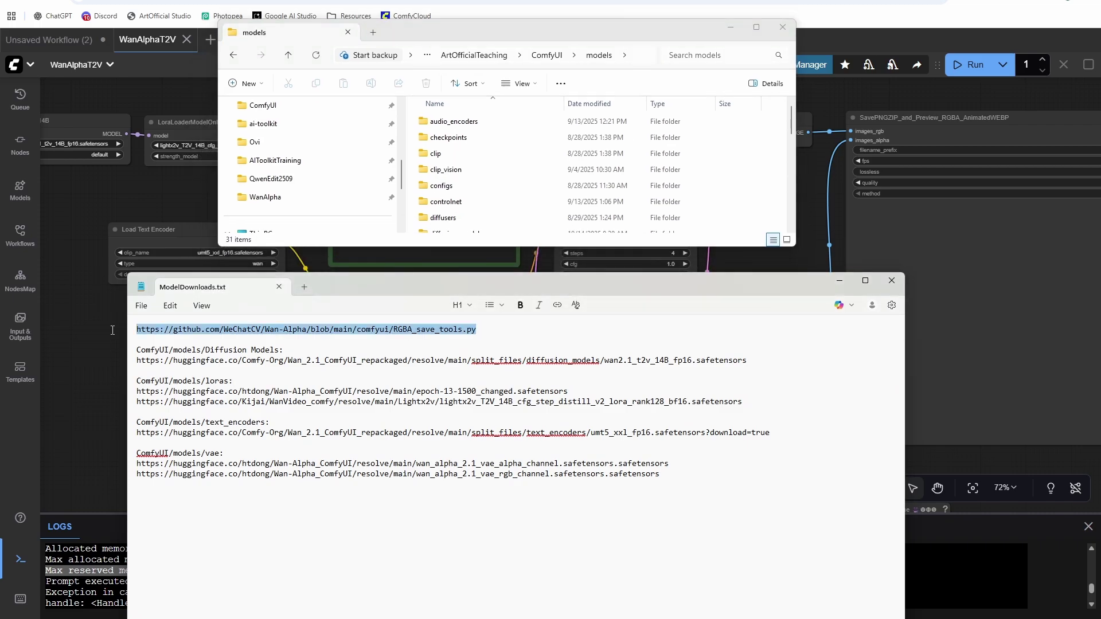
left_click_drag(513, 336, 137, 329)
left_click_drag(504, 327, 118, 329)
left_click(385, 384)
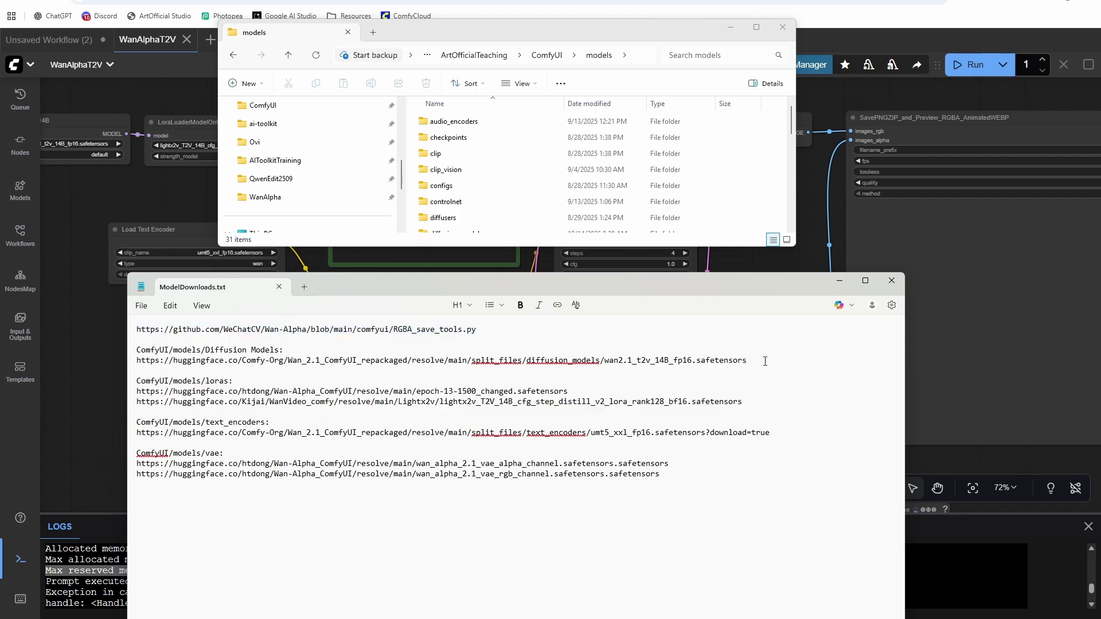
Step: Highlight the diffusion model link and search the diffusion_models folder for "2.1_t2v" to find wan2.1_t2v_14B_fp16.safetensors
left_click_drag(765, 361, 128, 361)
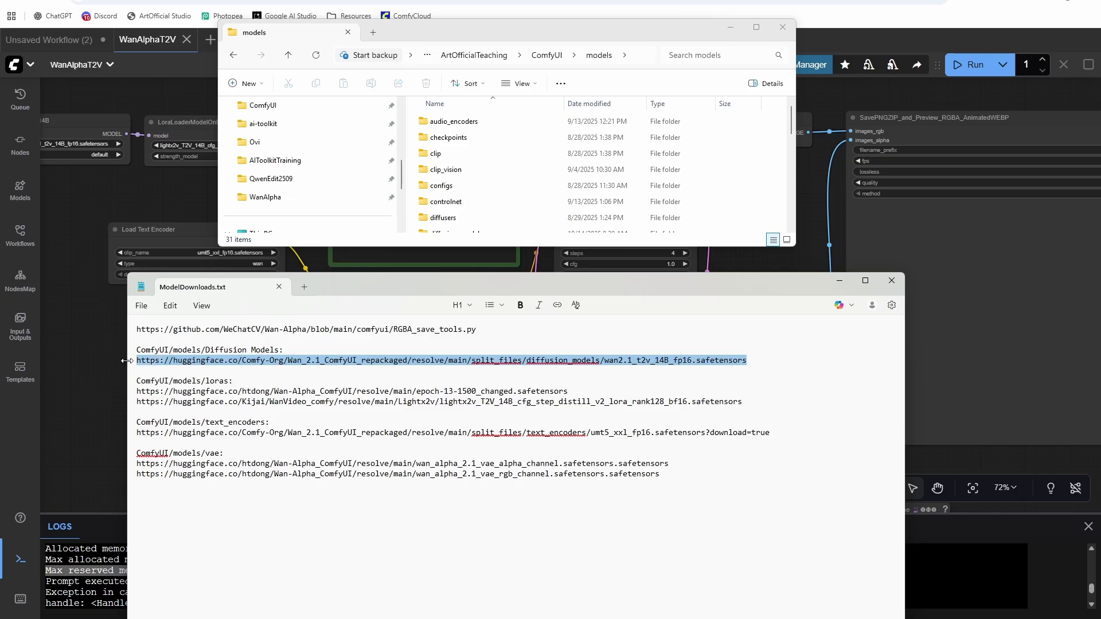
scroll(487, 184, "down", 1)
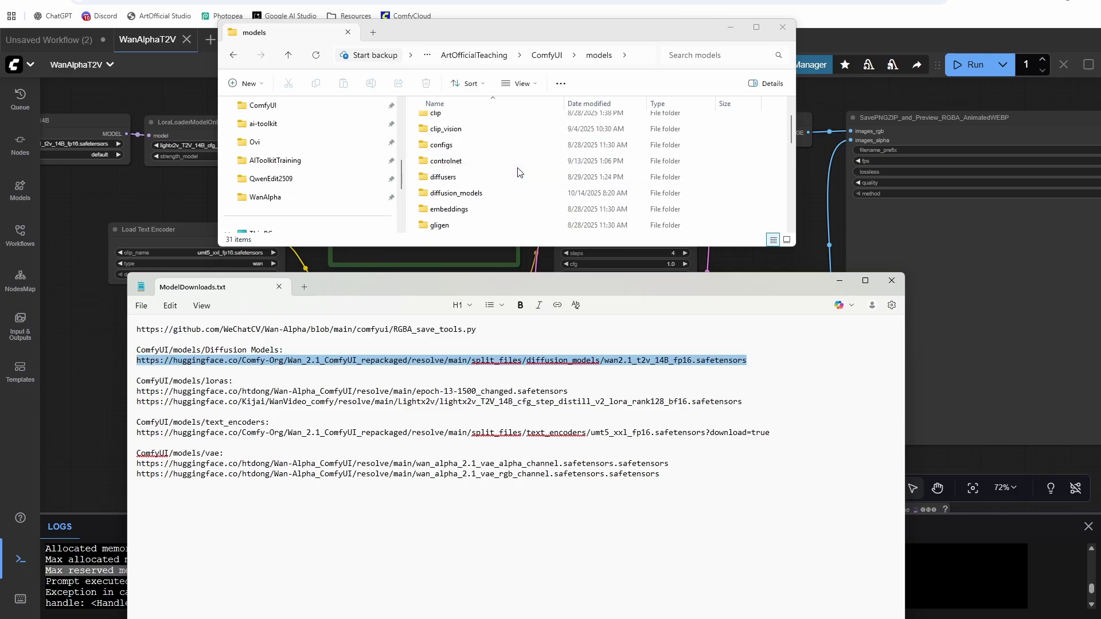
left_click(436, 193)
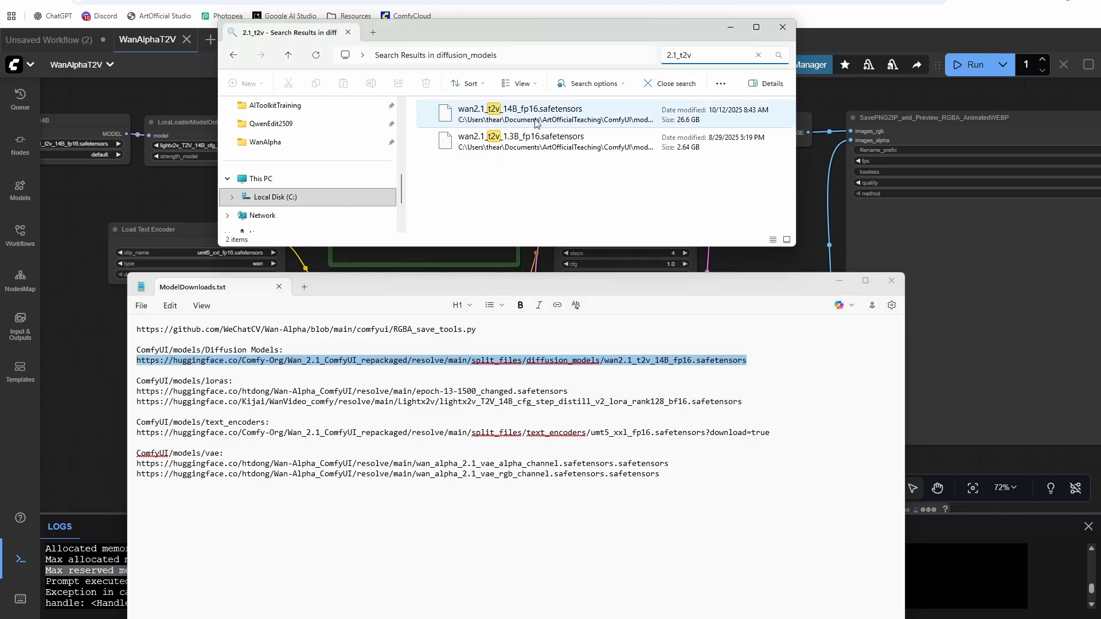
left_click(538, 121)
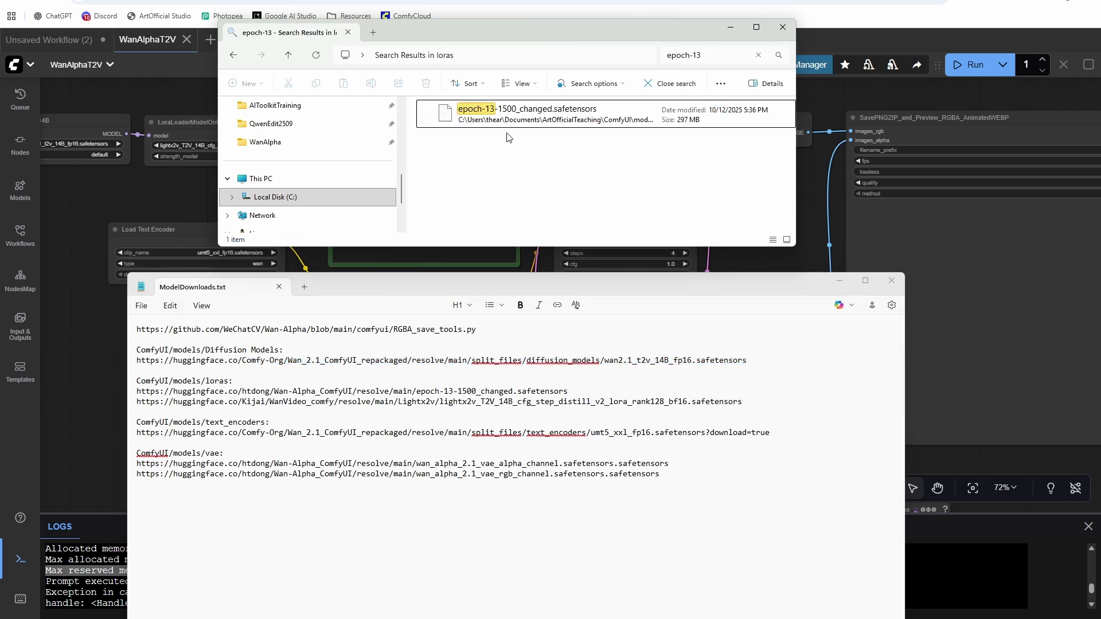
Step: Check the loras folder for epoch-13-1500_changed.safetensors, highlight the lightx2v LoRA link and return to the full folder listing
left_click(512, 122)
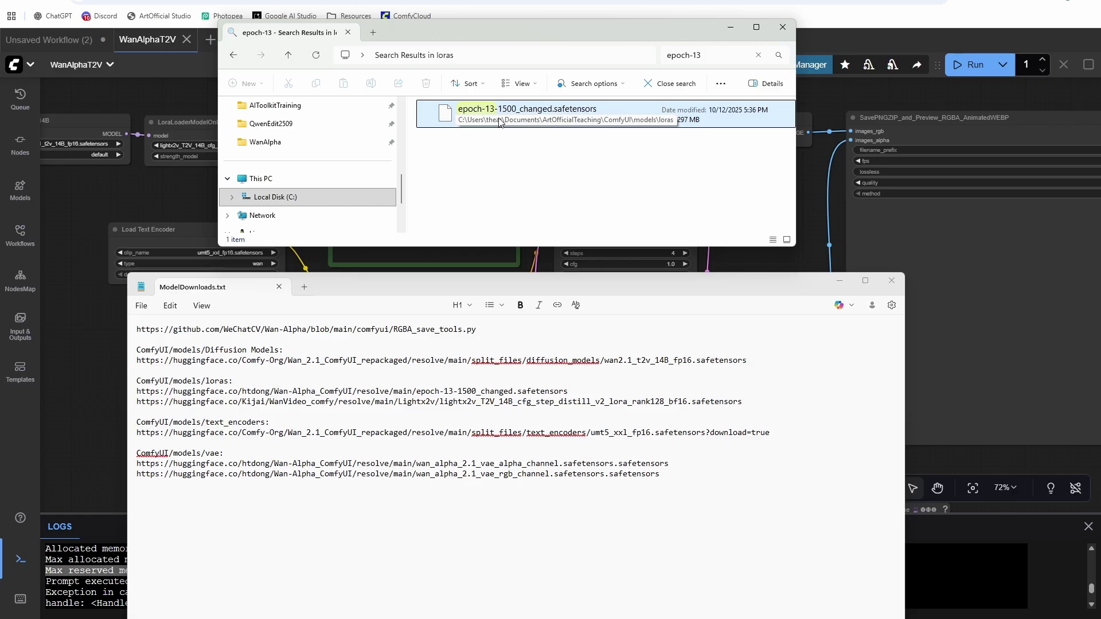
left_click_drag(773, 411, 117, 401)
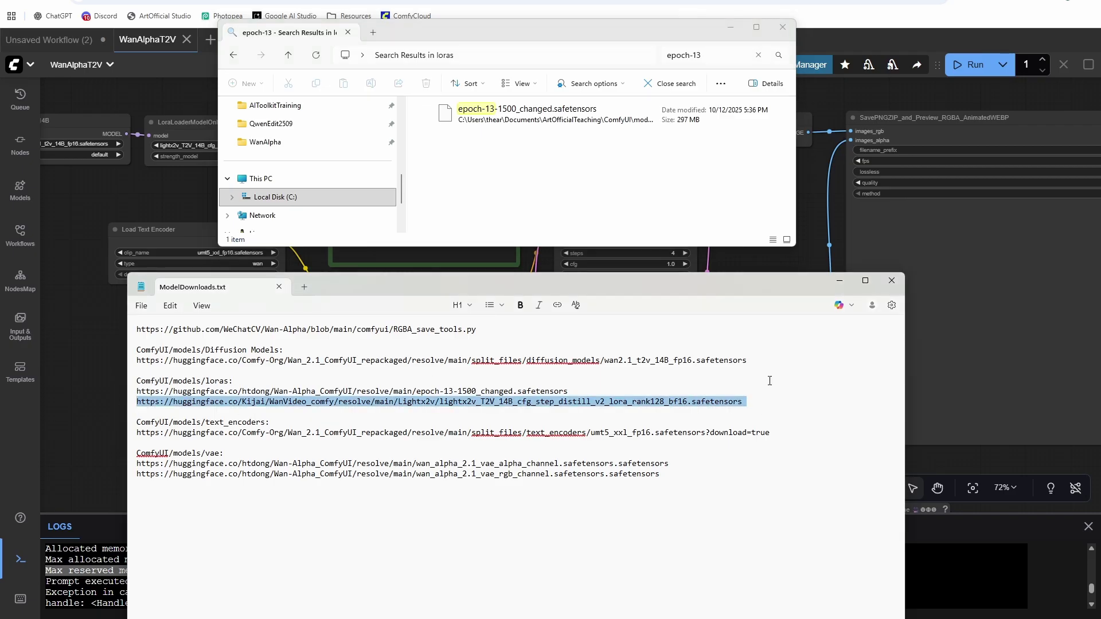
left_click(233, 54)
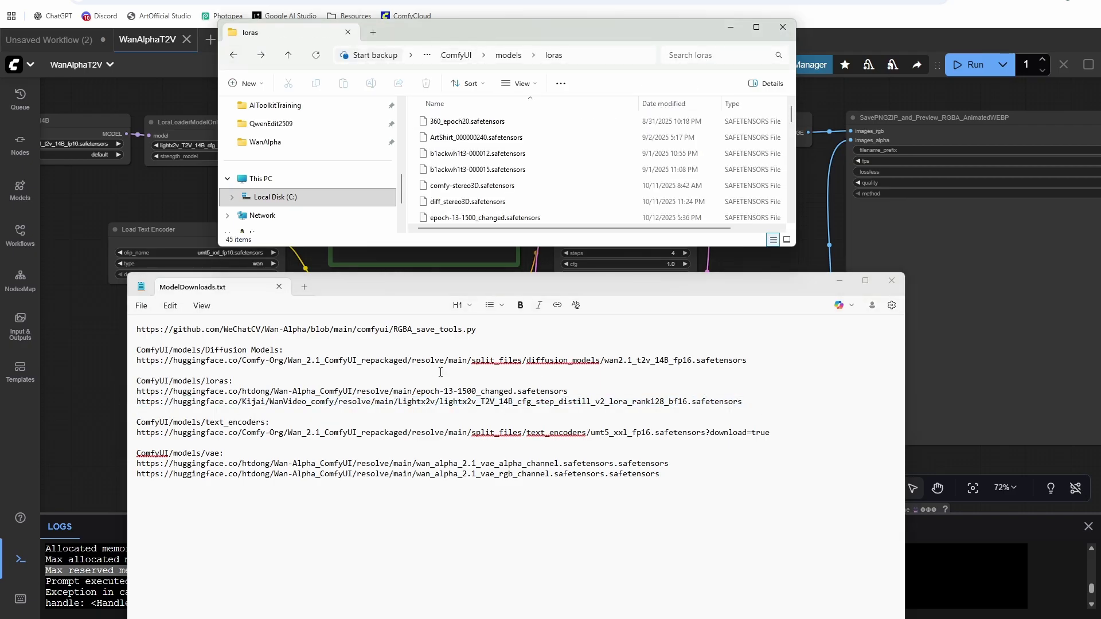
Step: Remove "?download=true" from the end of the umt5_xxl_fp16.safetensors link in ModelDownloads.txt
left_click_drag(786, 425, 613, 431)
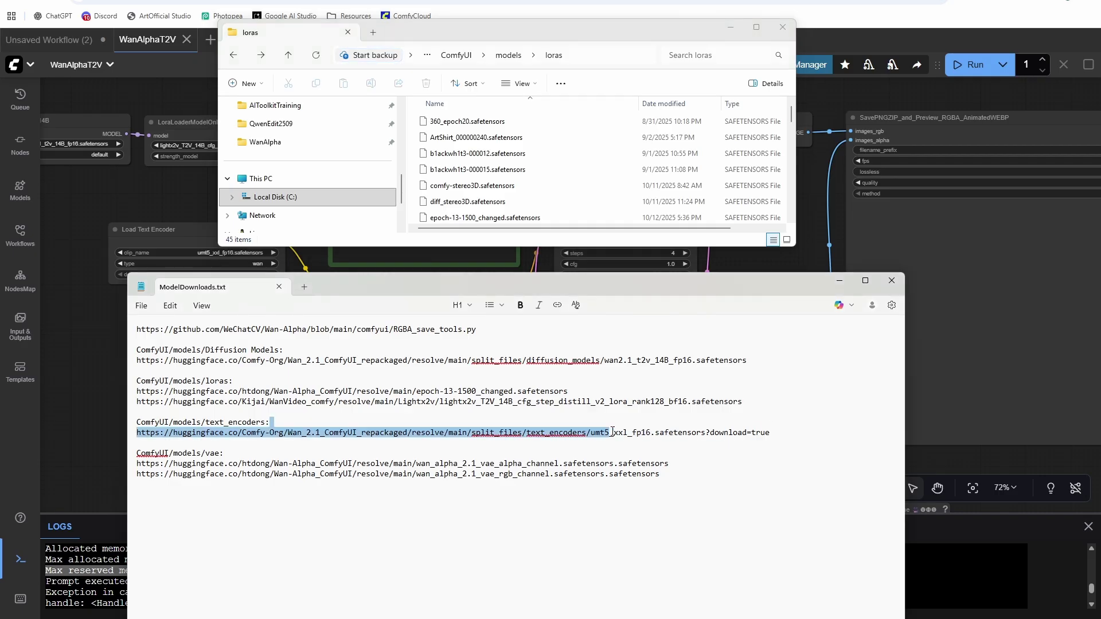
left_click(706, 432)
left_click_drag(705, 433, 789, 441)
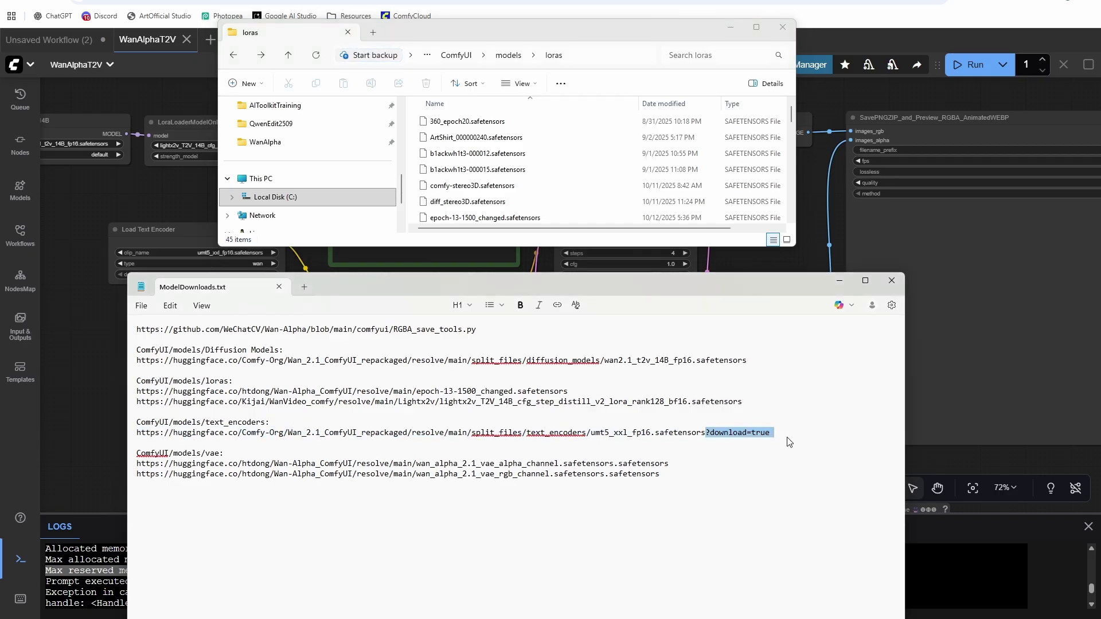
key("Delete")
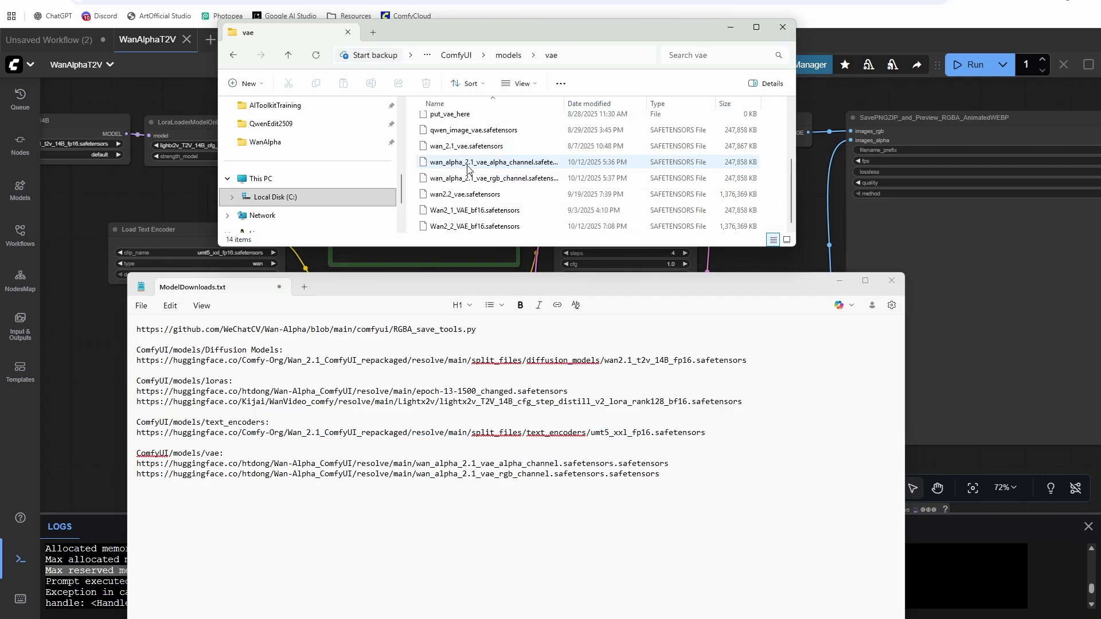
Step: Select the Wan Alpha alpha-channel and RGB-channel VAE files in the vae folder, and return to the ComfyUI workflow
left_click(468, 164)
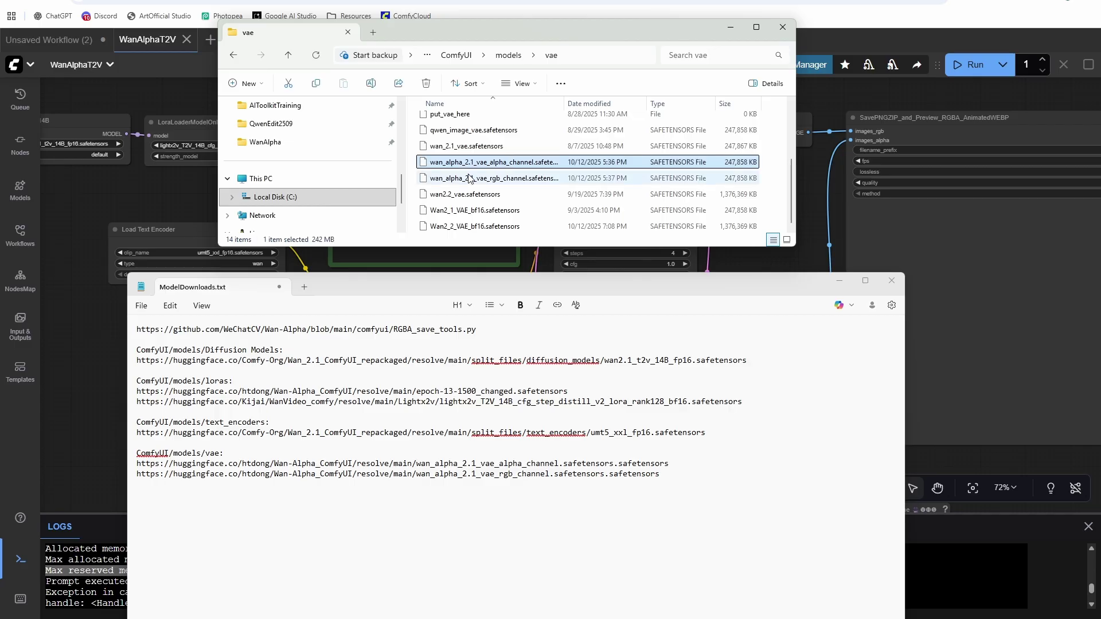
left_click(494, 179, "shift")
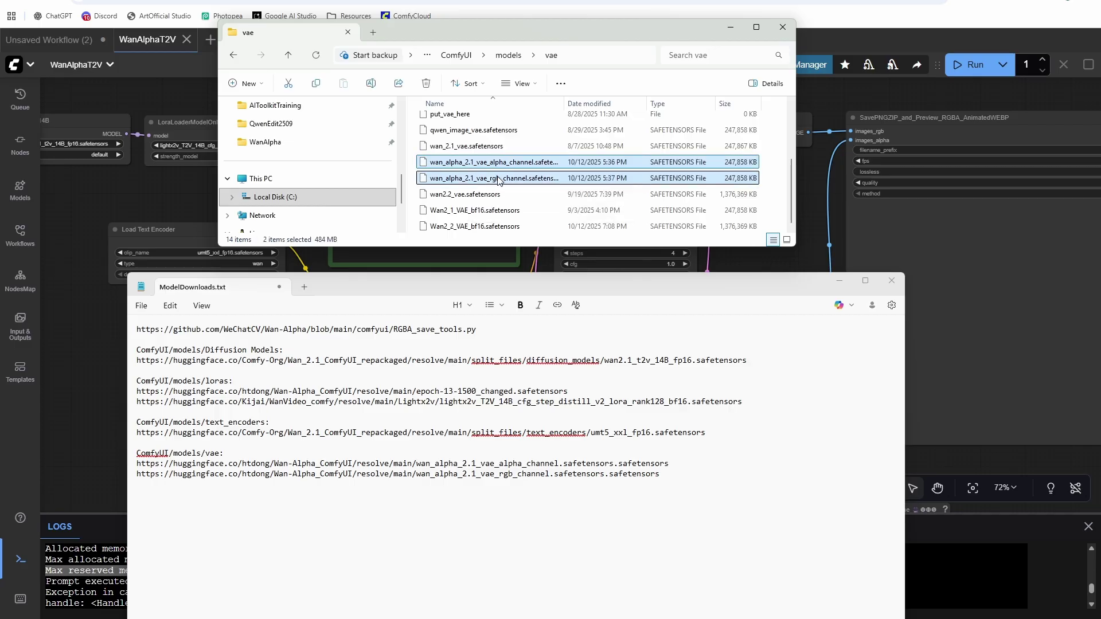
left_click(310, 259)
Step: Inspect the model file and weight type set in the Load Wan 2.1 t2v 14B node
scroll(235, 326, "down", 2)
left_click_drag(235, 325, 290, 390)
scroll(304, 329, "up", 2)
left_click_drag(340, 239, 579, 290)
scroll(422, 274, "up", 3)
scroll(422, 278, "up", 6)
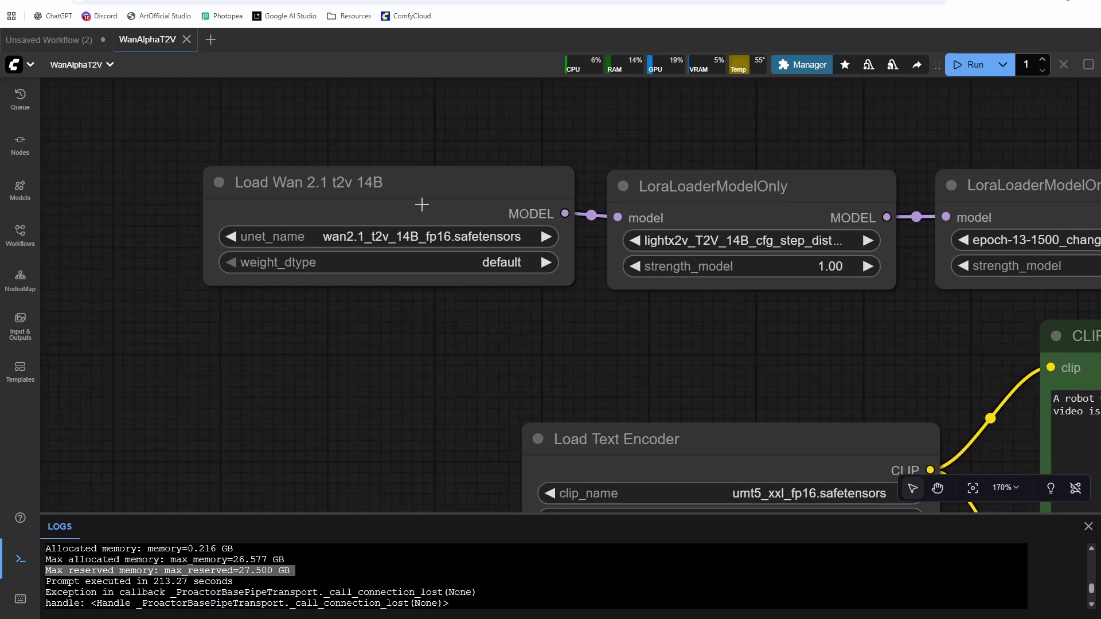
Step: Check which diffusion models are available for the Load Wan 2.1 t2v 14B node
left_click(422, 206)
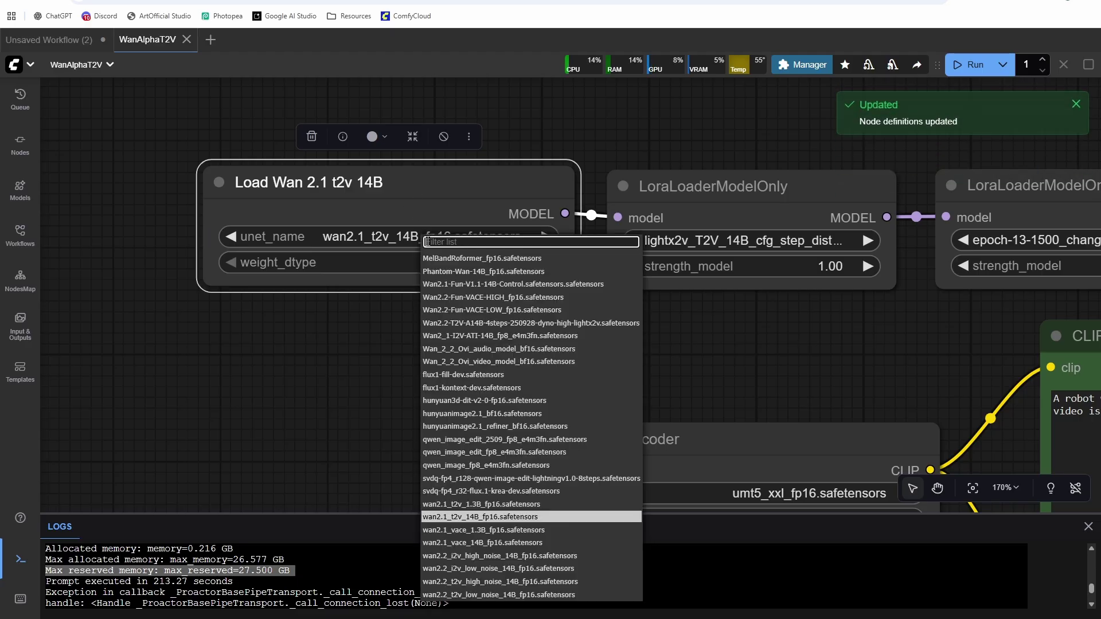
scroll(404, 383, "down", 5)
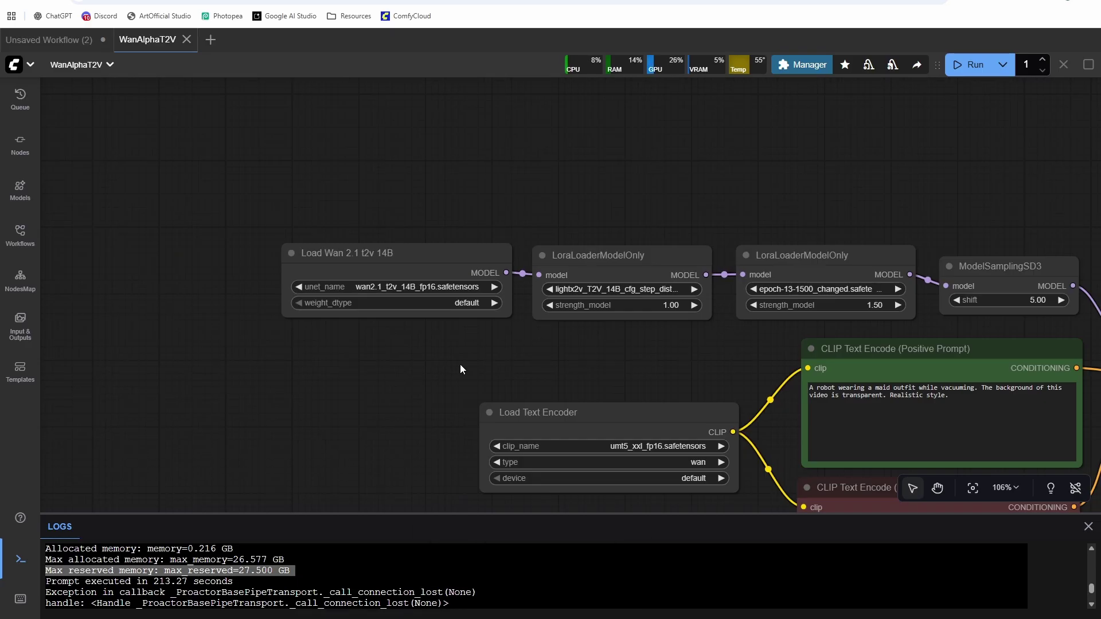
Step: Replace the positive prompt with "A realistic man and woman having a conversation" and run the workflow
scroll(460, 363, "down", 1)
left_click_drag(677, 361, 345, 267)
scroll(594, 320, "down", 2)
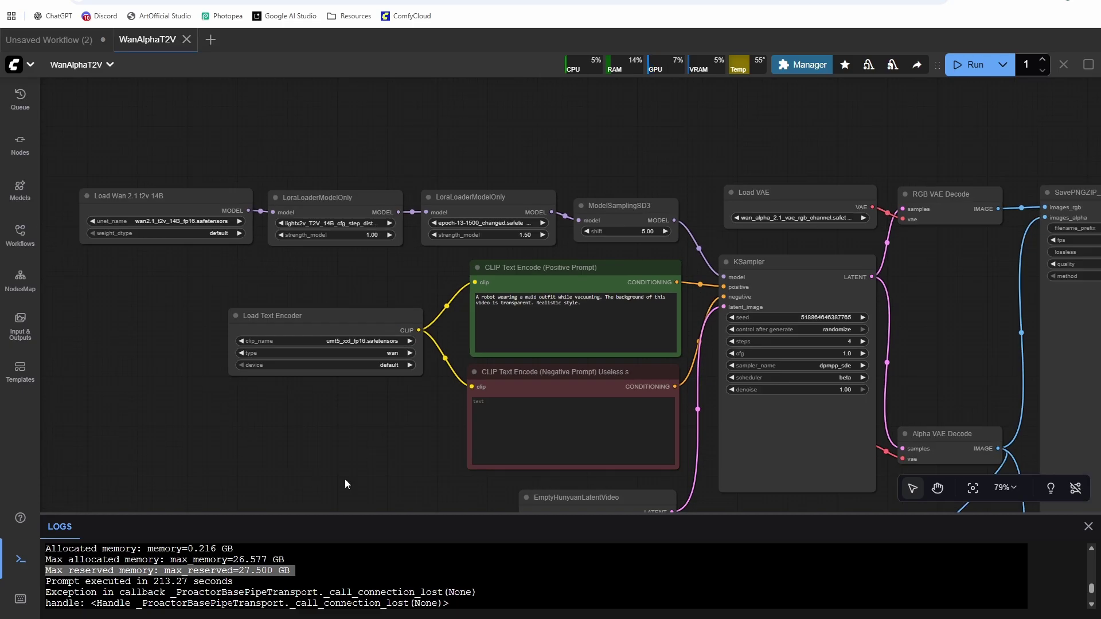
left_click_drag(346, 479, 253, 417)
left_click(459, 271)
key("ctrl+a")
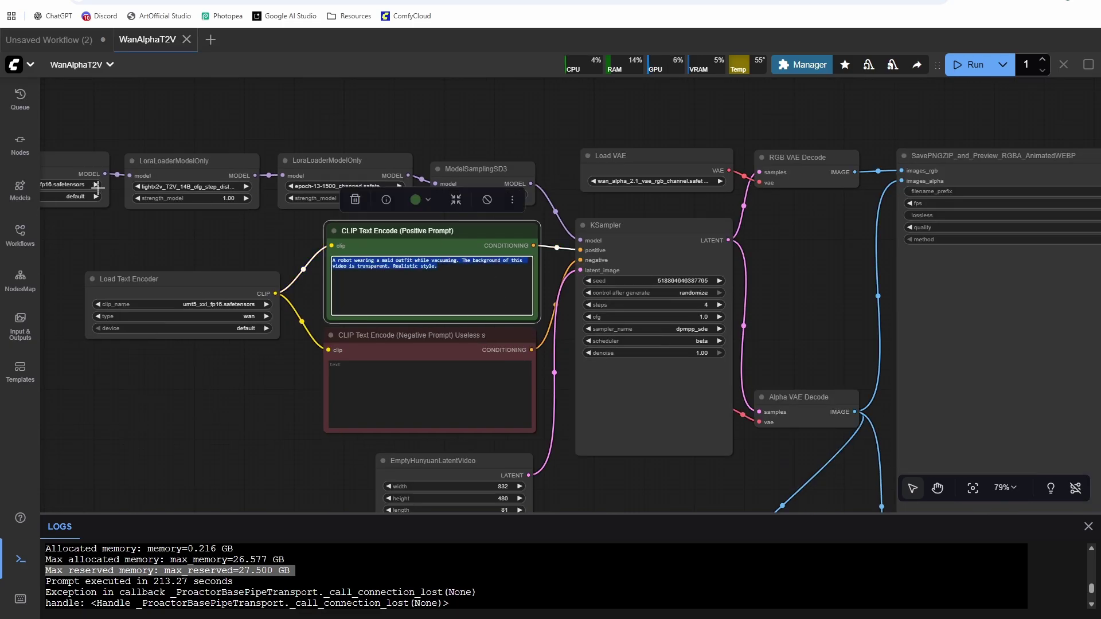
type("A realisti")
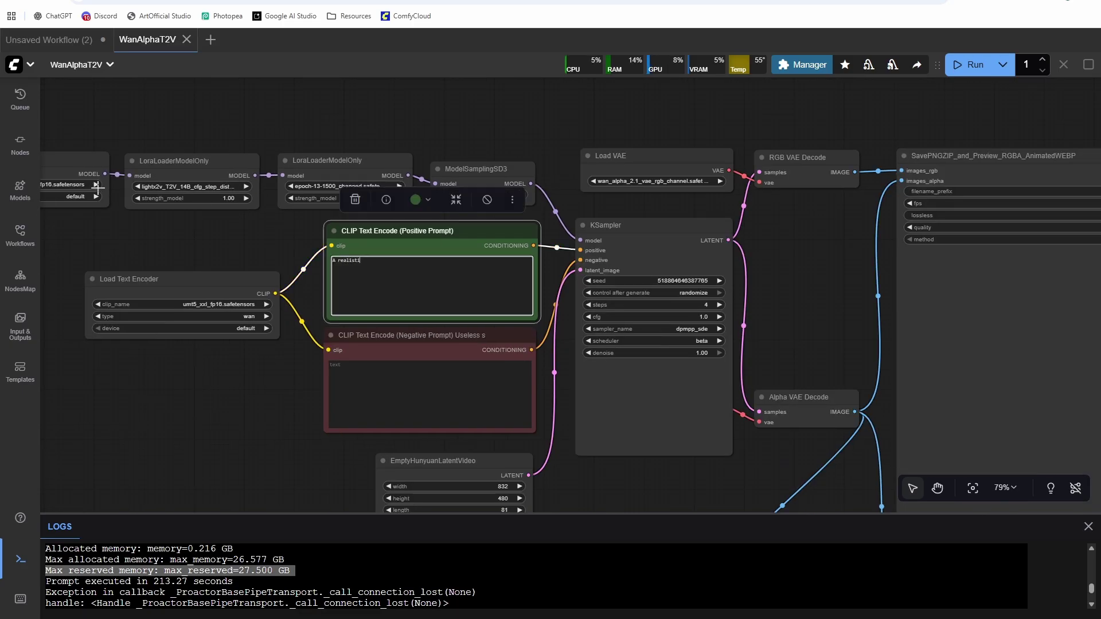
type("c man and woman having a conversation")
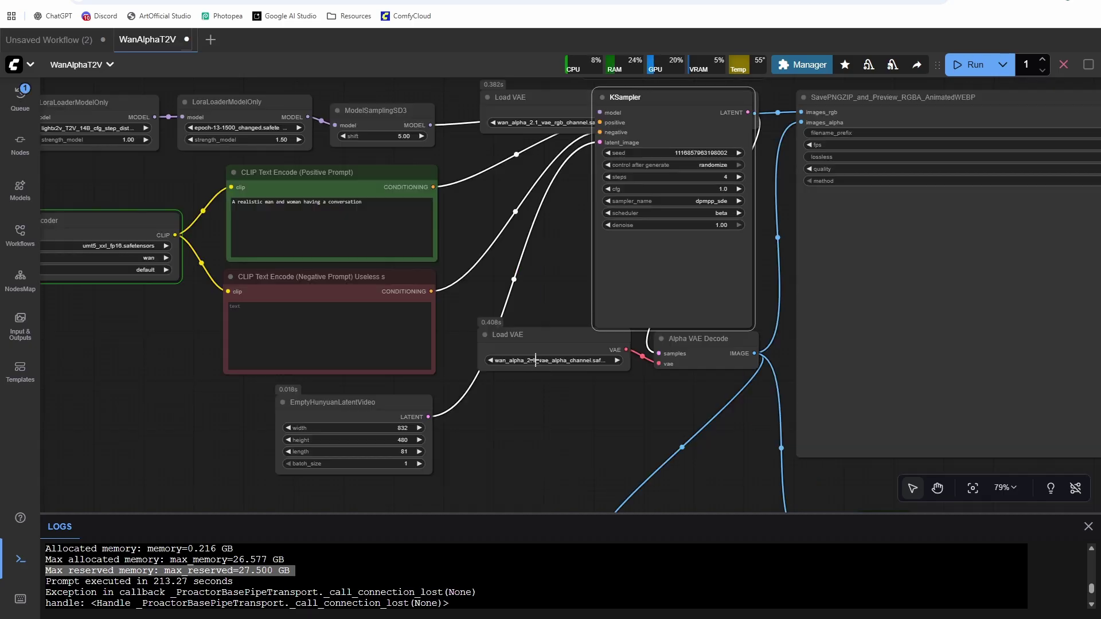
Step: Move the alpha-channel Load VAE node lower and place the KSampler between the prompt nodes and the VAE decoders
left_click_drag(548, 346, 537, 456)
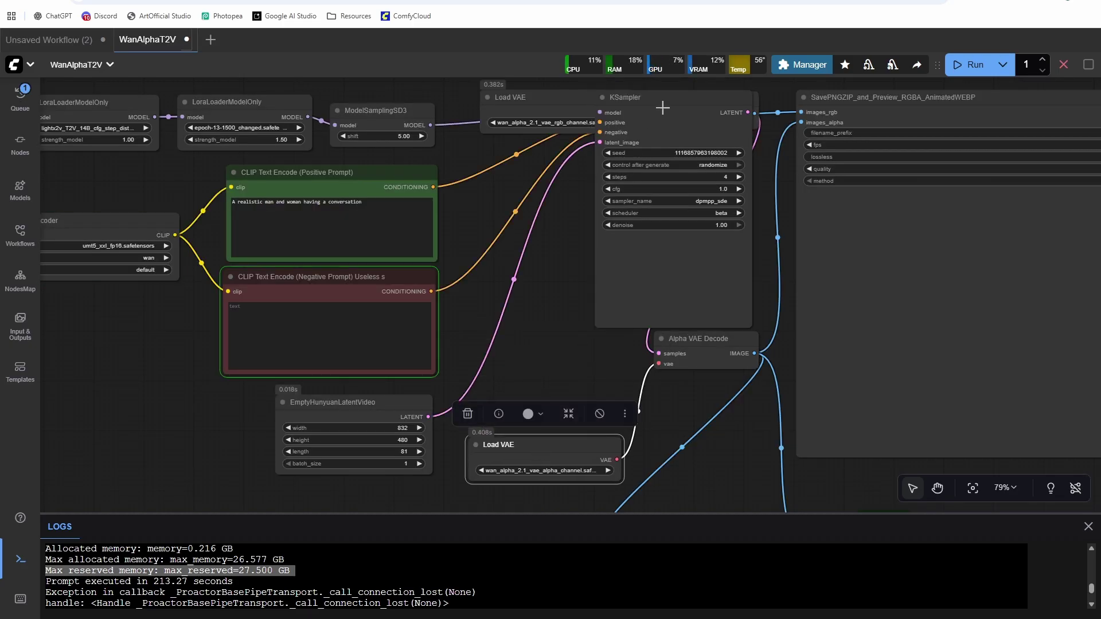
left_click_drag(660, 105, 524, 190)
left_click_drag(654, 225, 557, 413)
scroll(663, 238, "down", 1)
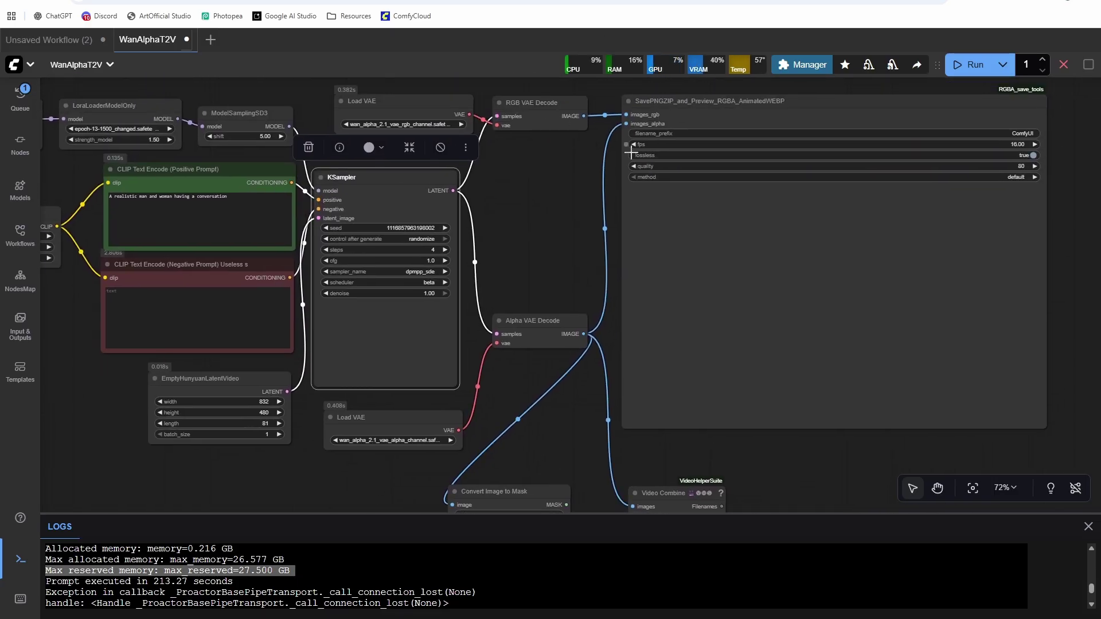
left_click(487, 168)
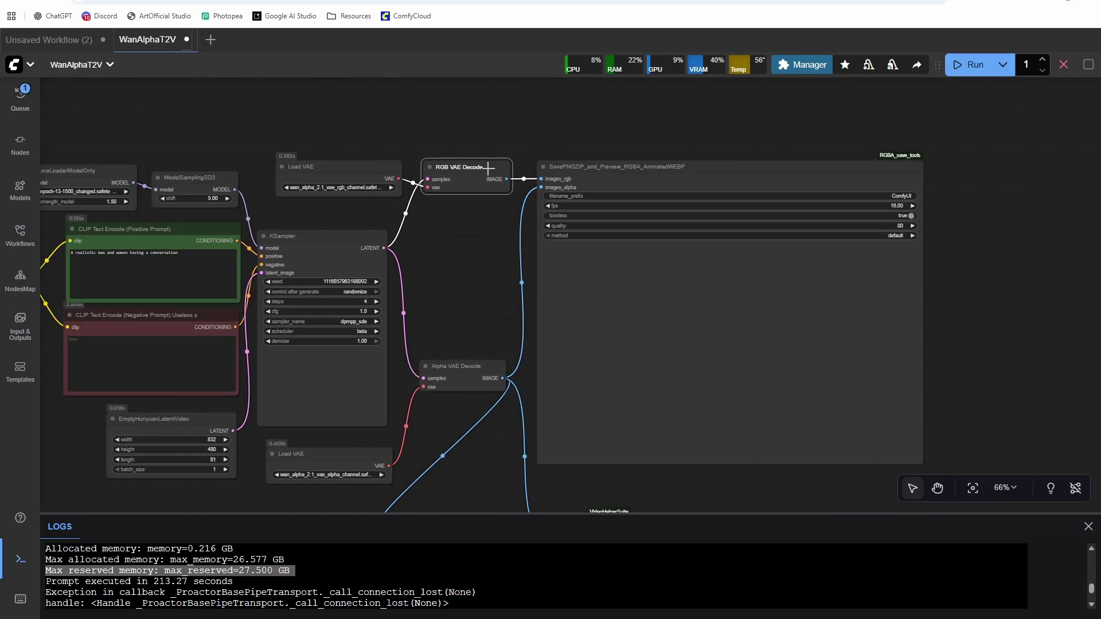
Step: Move the Video Combine node slightly upward, beneath the SavePNGZIP_and_Preview_RGBA_AnimatedWEBP node
left_click_drag(669, 482, 651, 198)
scroll(594, 317, "up", 4)
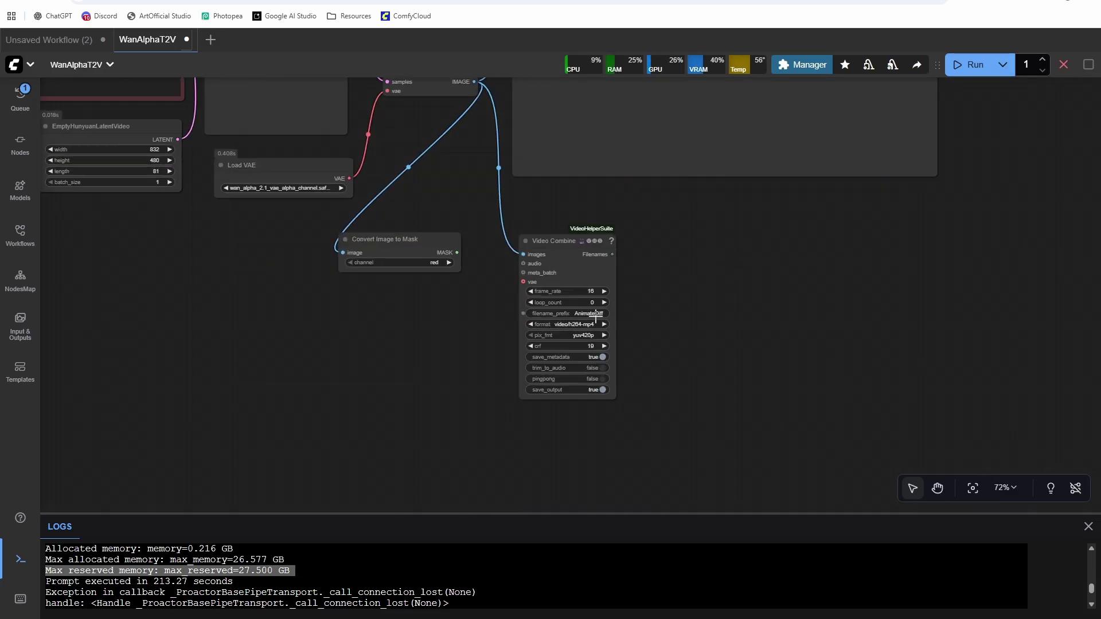
scroll(568, 263, "down", 2)
left_click_drag(553, 253, 563, 226)
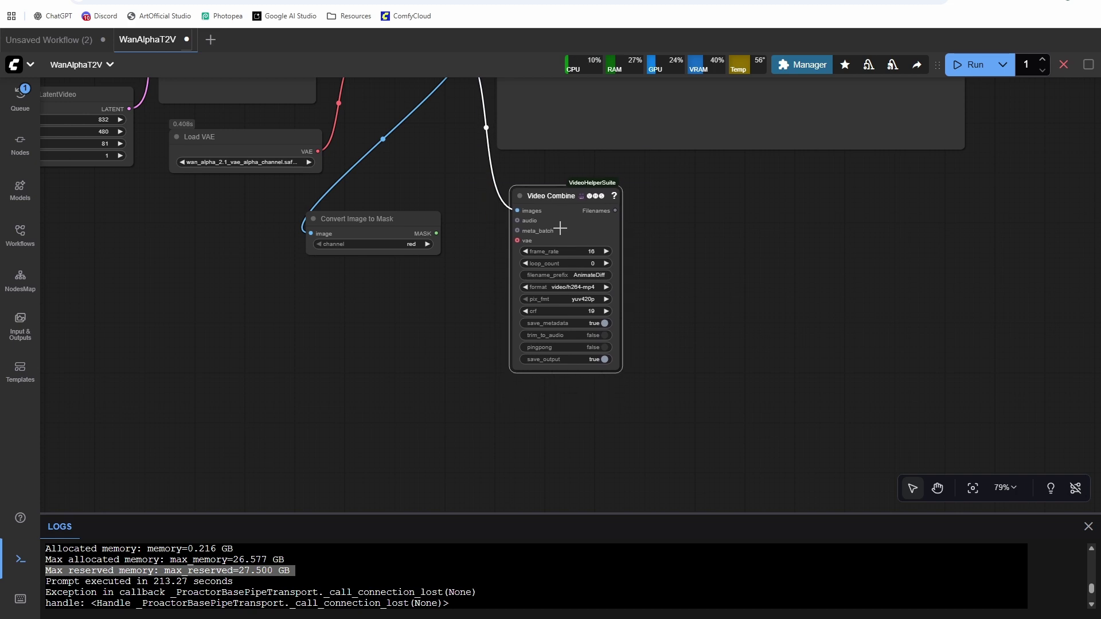
scroll(637, 251, "up", 2)
left_click(704, 322)
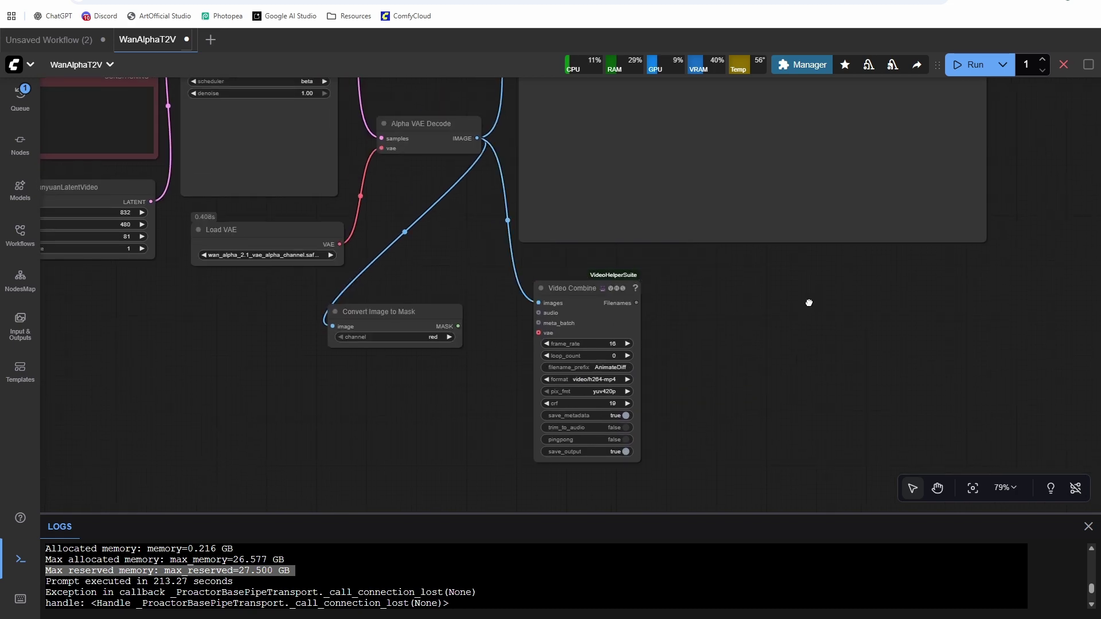
Step: Append ". The background is transparent" to the positive prompt and run the workflow again
left_click_drag(807, 297, 750, 504)
scroll(802, 451, "down", 2)
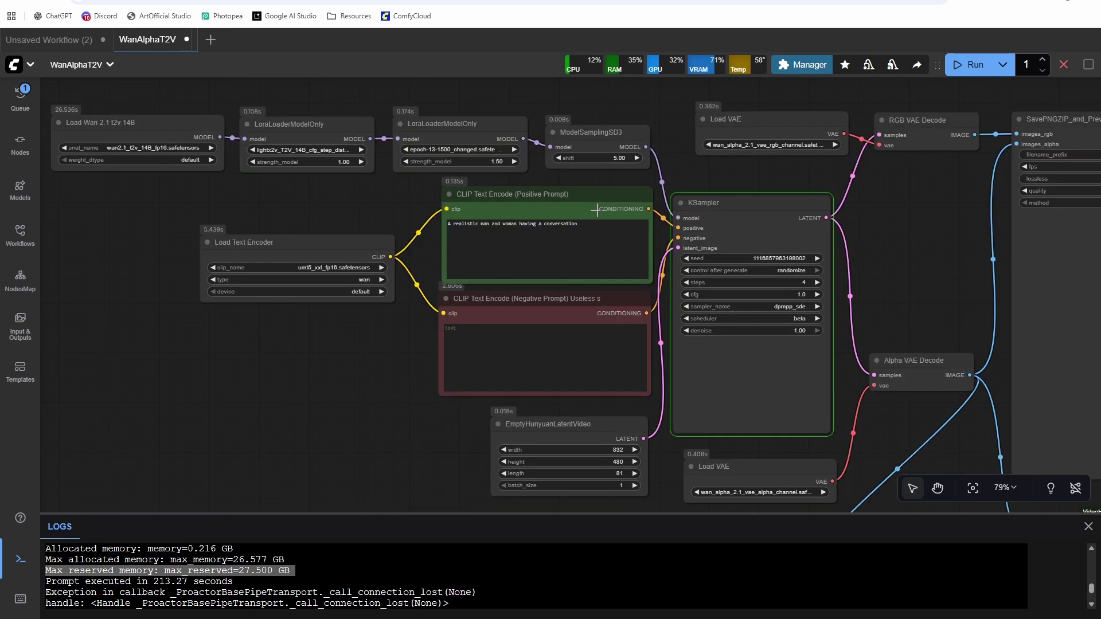
left_click(594, 227)
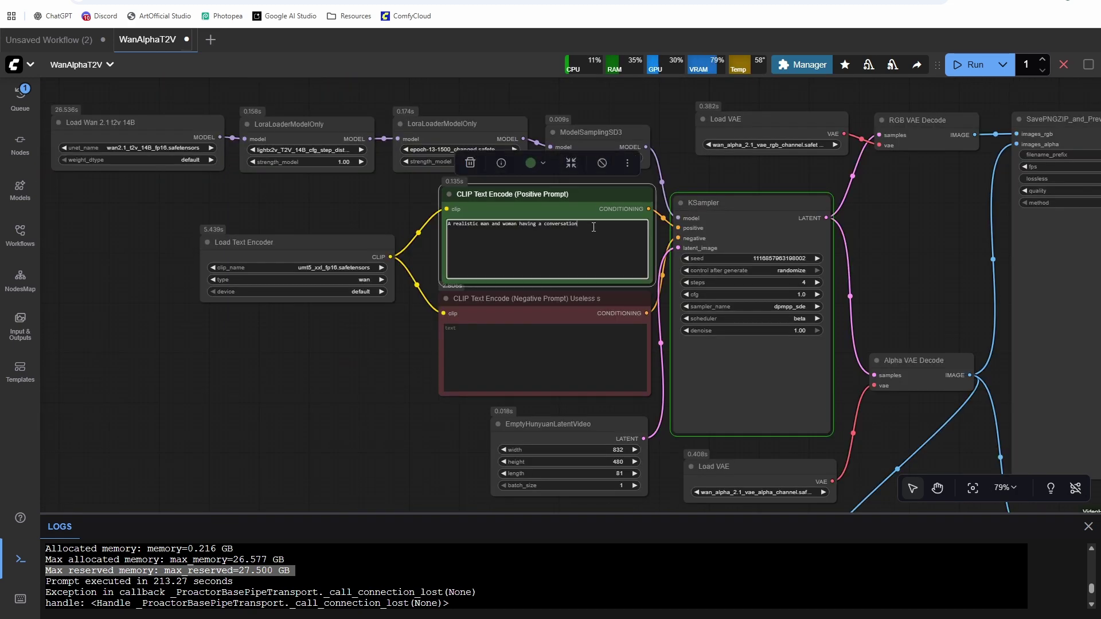
type(". The background")
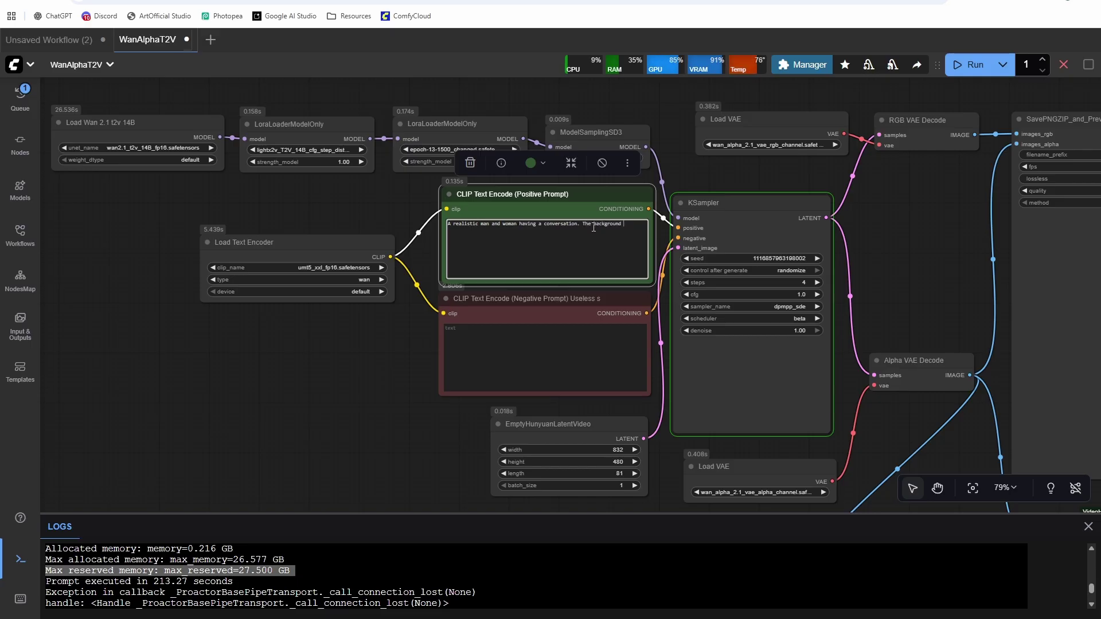
type(" is transp")
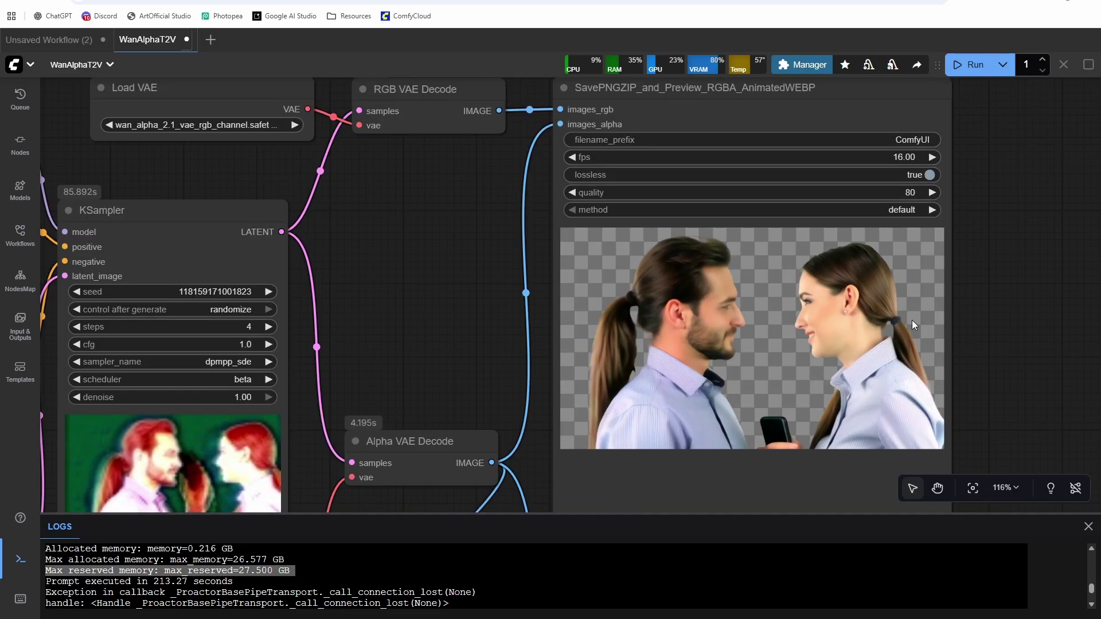
Step: Examine the generated transparent video of the man and woman in the SavePNGZIP_and_Preview_RGBA_AnimatedWEBP node
scroll(912, 320, "up", 3)
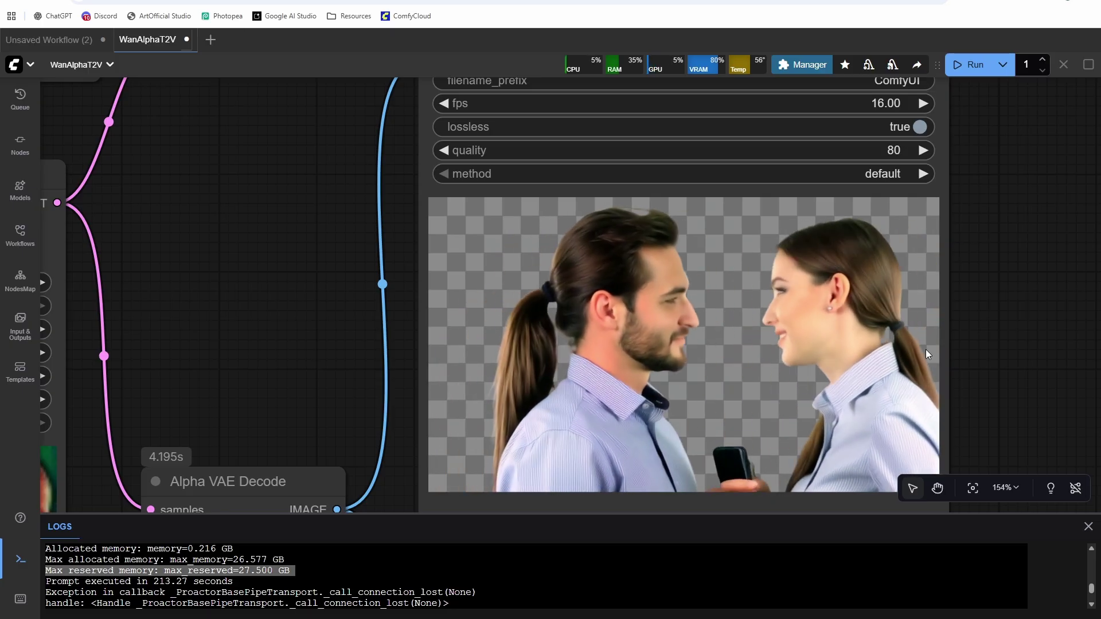
scroll(946, 350, "down", 3)
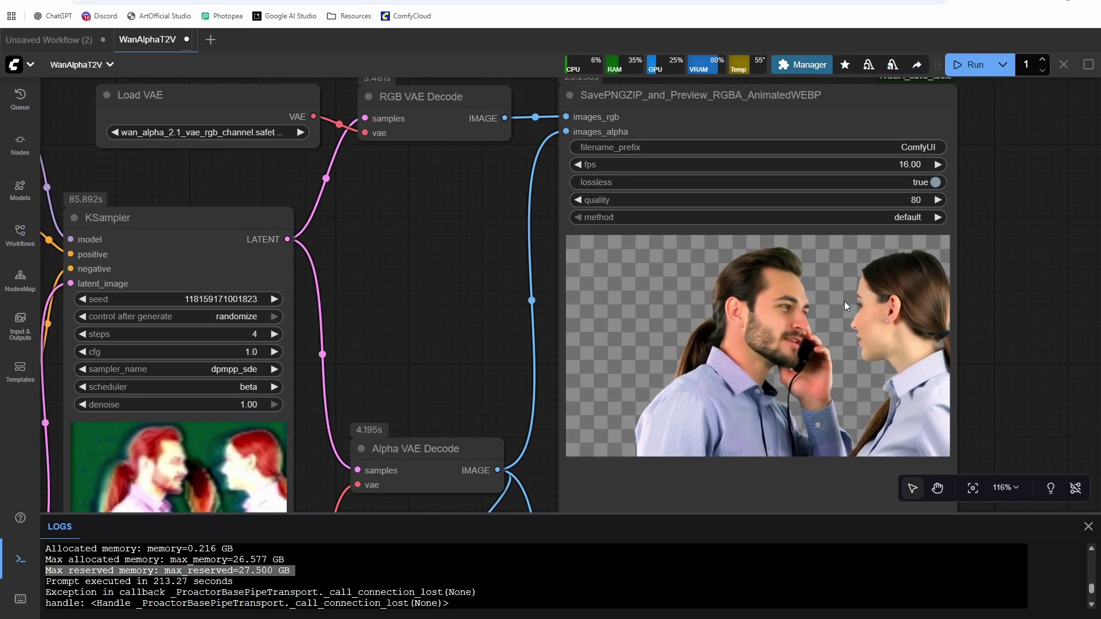
scroll(894, 286, "up", 2)
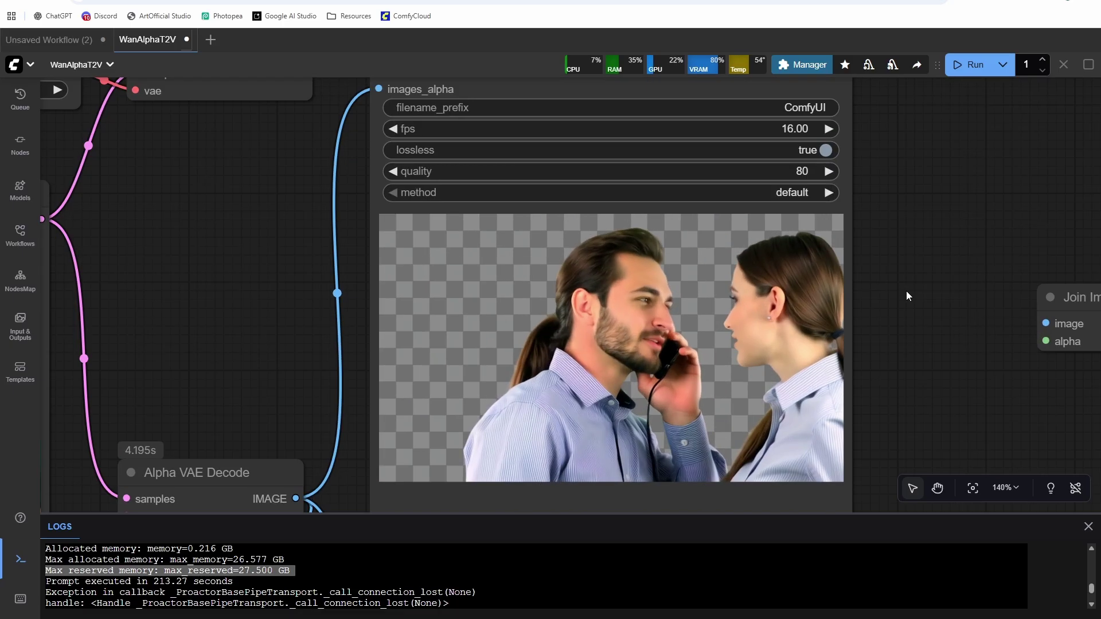
scroll(906, 291, "down", 4)
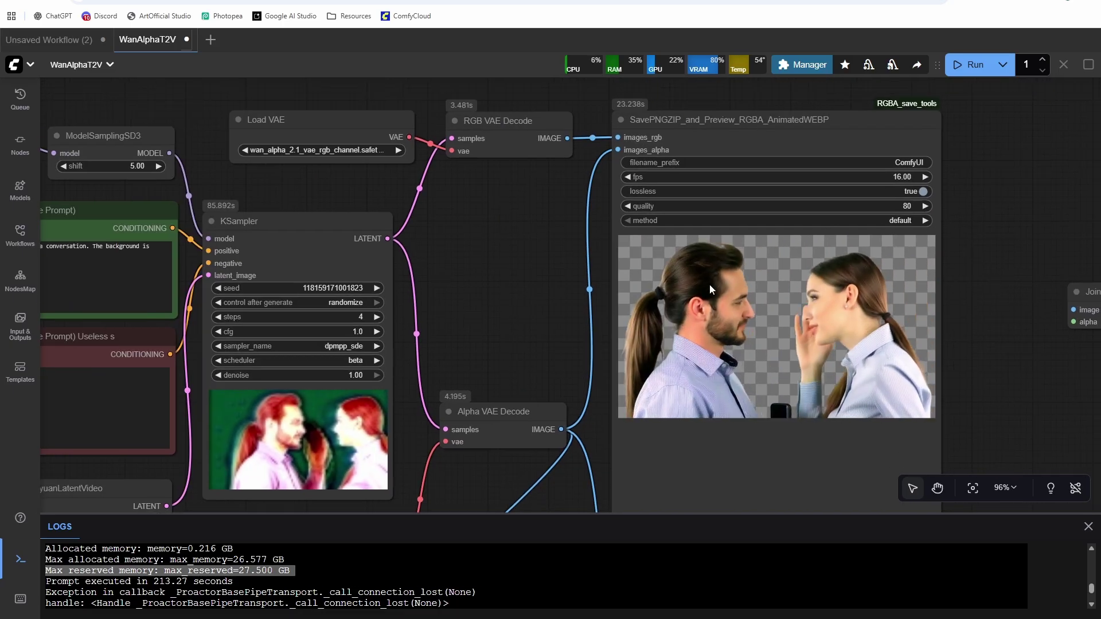
scroll(971, 295, "up", 3)
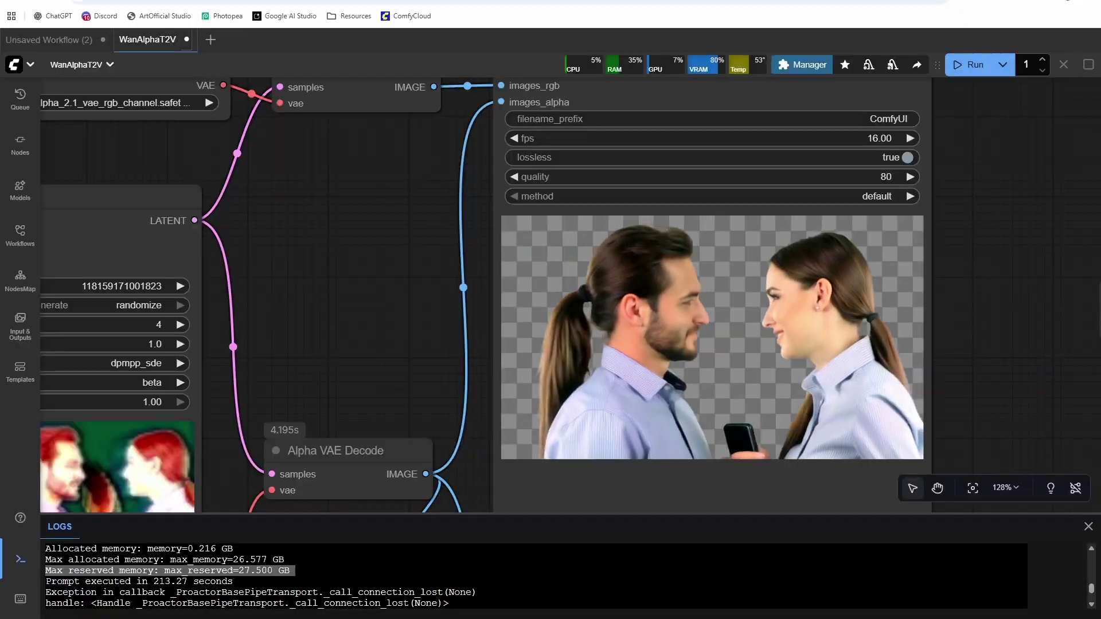
Step: Open img_000.png from ComfyUI_00565.zip in the output folder and page through the generated PNG frames
left_click_drag(1100, 142, 516, 104)
double_click(574, 194)
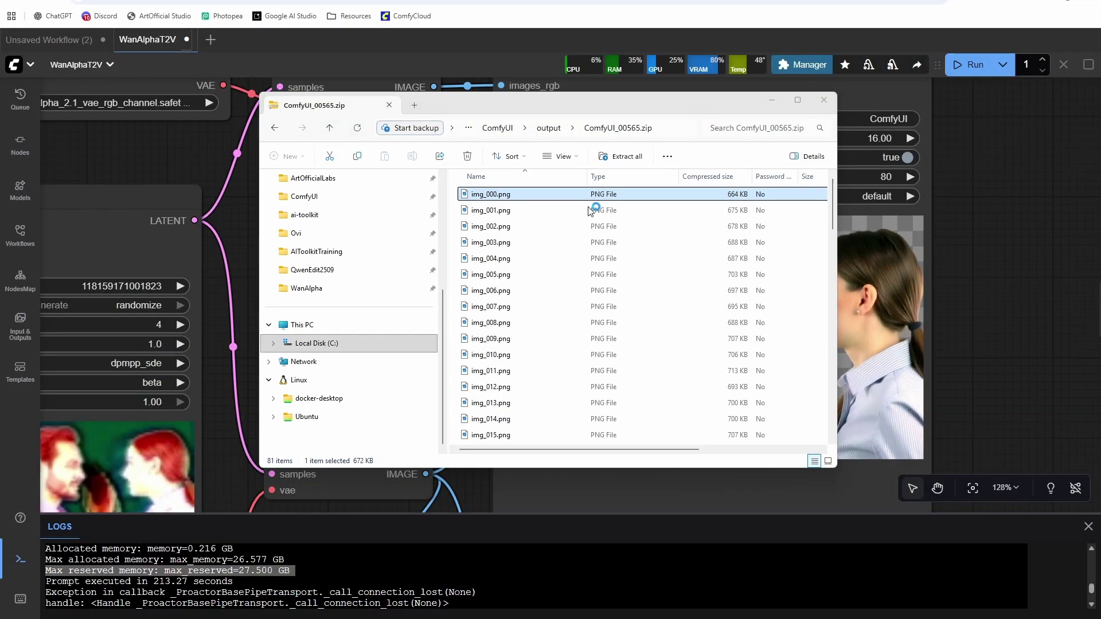
key("Right")
key("Right")
key("Right")
key("Right")
key("Right")
key("Right")
key("Right")
key("Right")
key("Right")
key("Right")
key("Right")
key("Right")
key("Right")
key("Right")
key("Right")
key("Right")
key("Right")
key("Right")
key("Right")
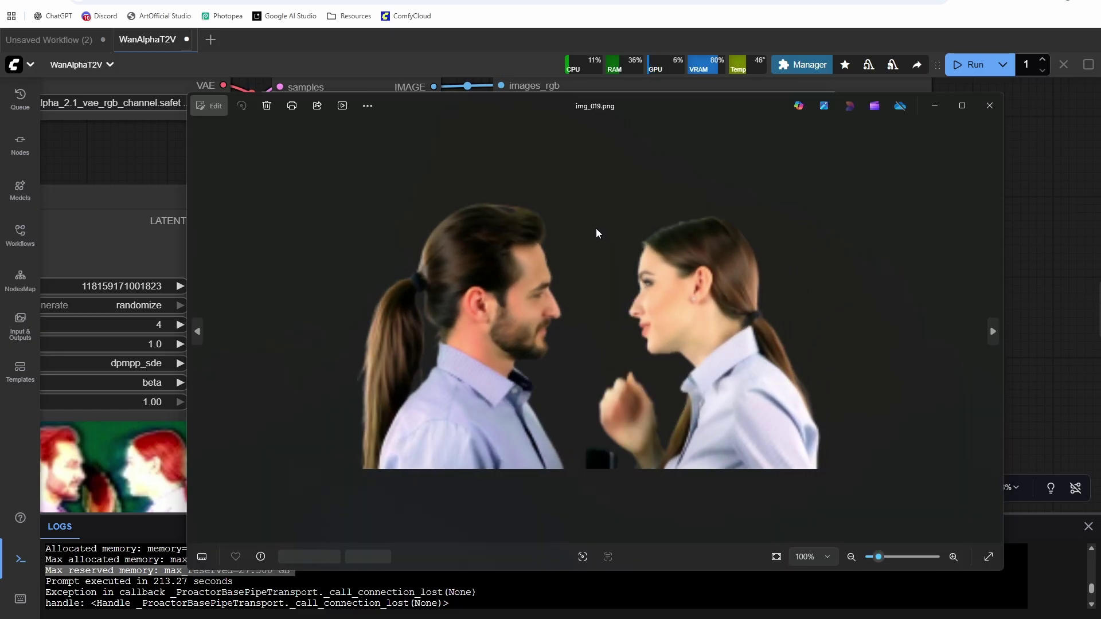
key("Right")
key("Right")
key("Right")
key("Right")
key("Right")
key("Right")
key("Right")
key("Right")
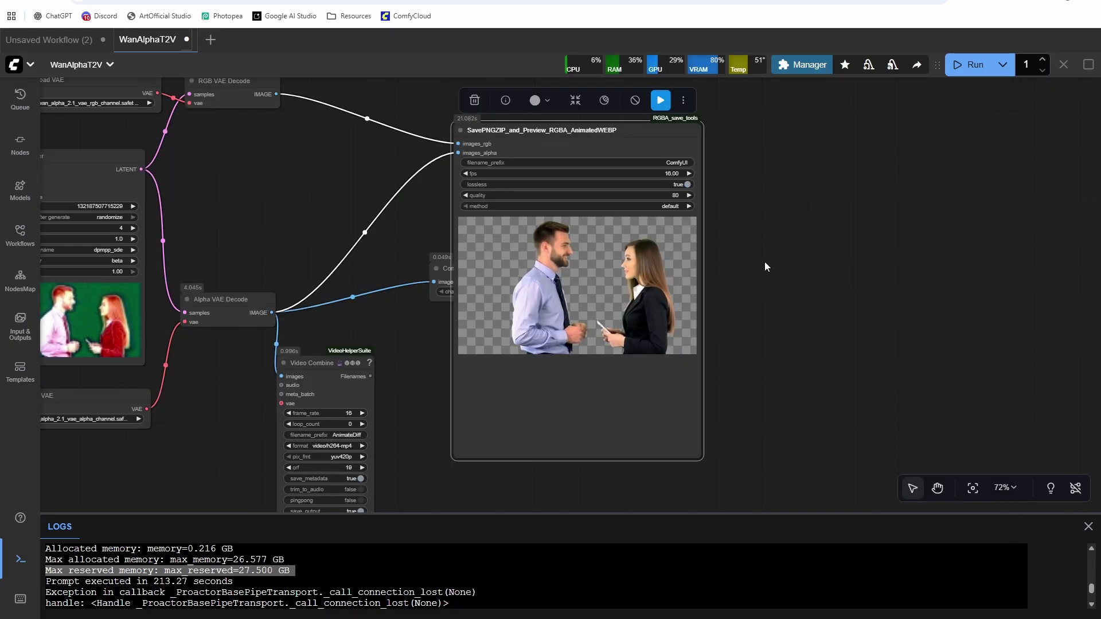
left_click_drag(765, 261, 783, 249)
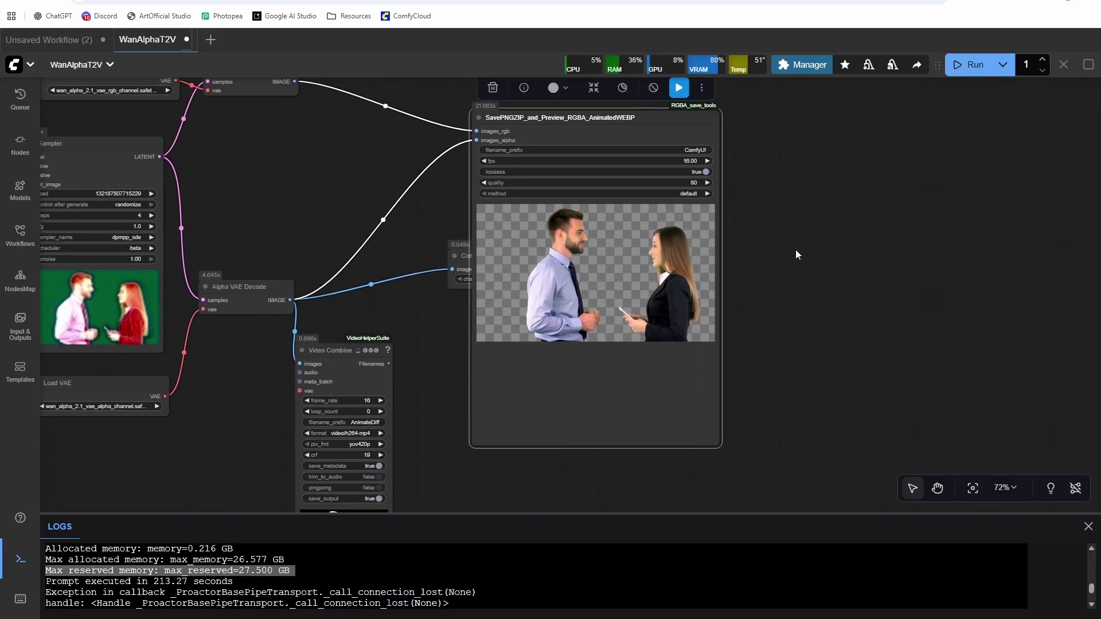
left_click(897, 295)
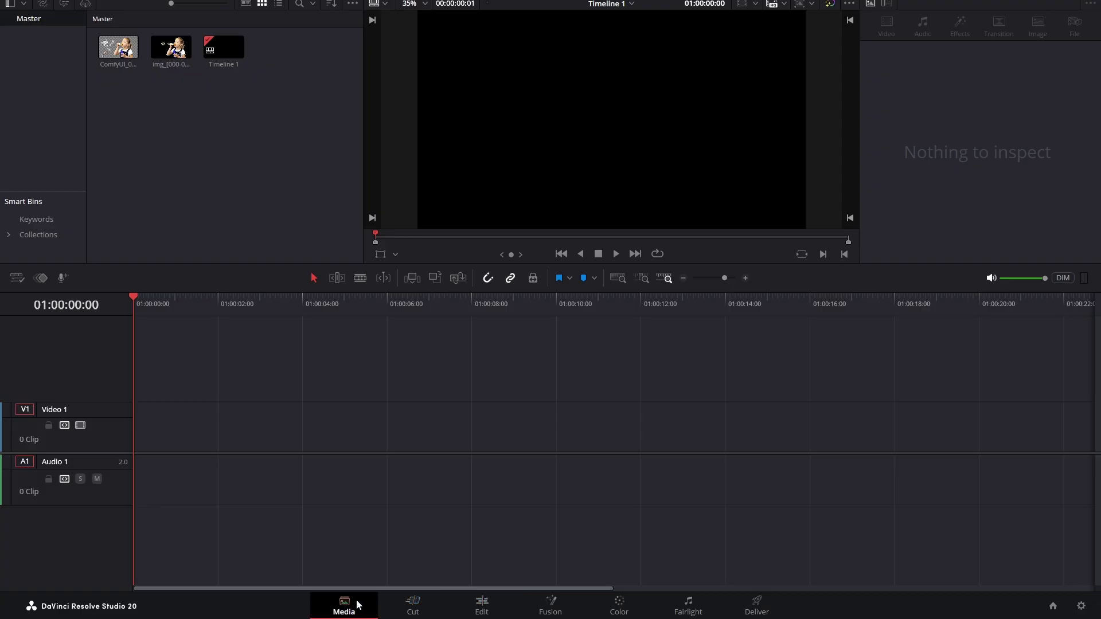
Step: In DaVinci Resolve, add the img_[000-080].png sequence from the WanAlpha folder's ComfyUI_00565 subfolder to the media pool
left_click(347, 601)
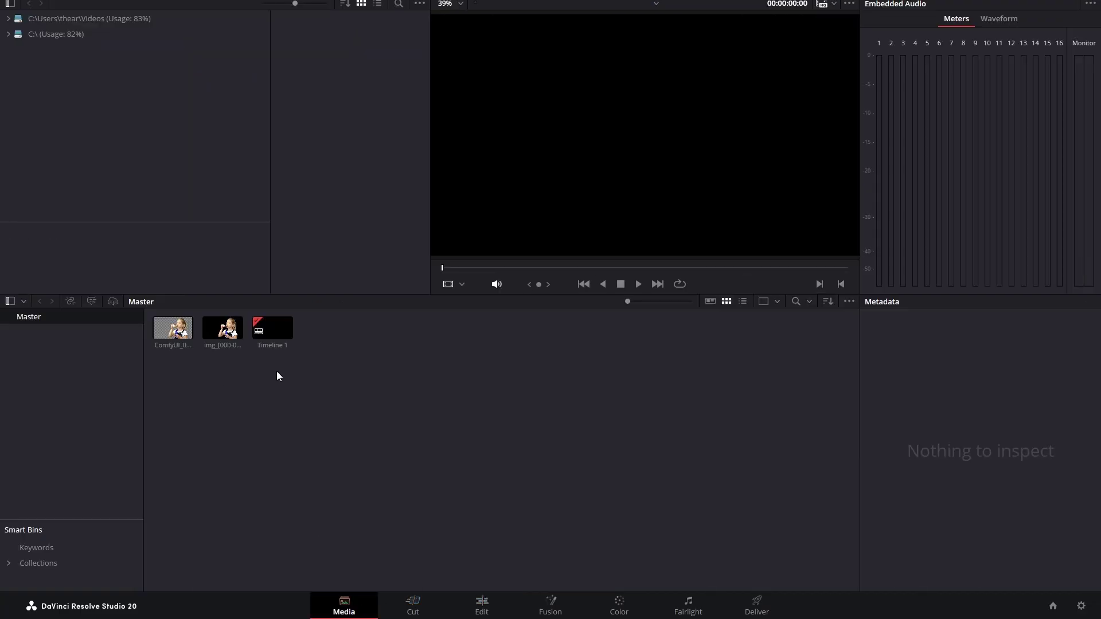
left_click(9, 19)
scroll(43, 102, "down", 1)
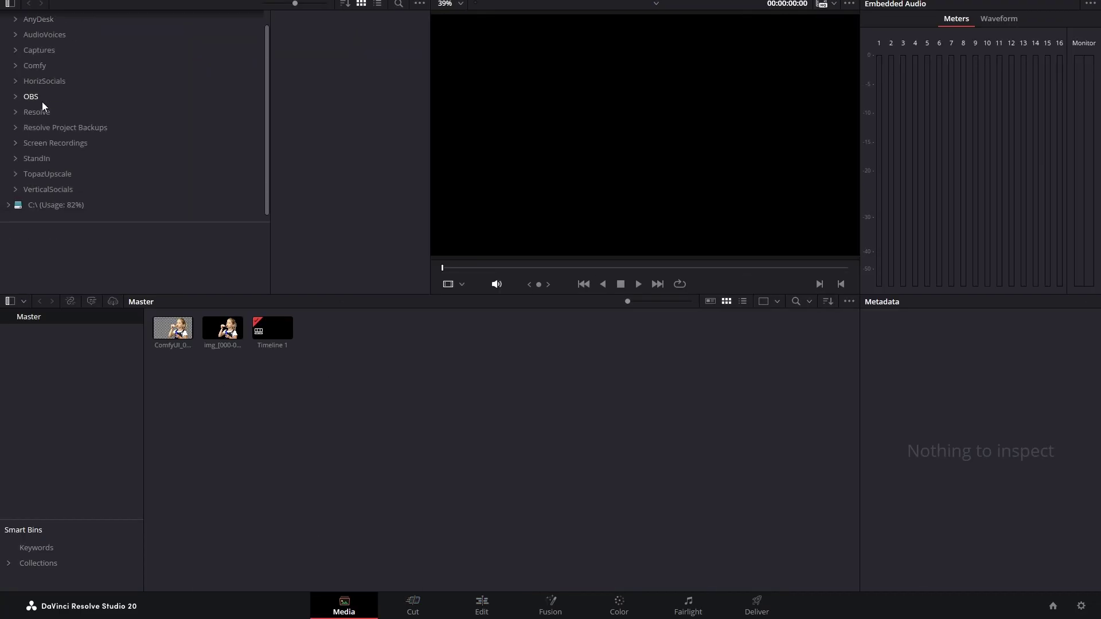
scroll(15, 142, "up", 1)
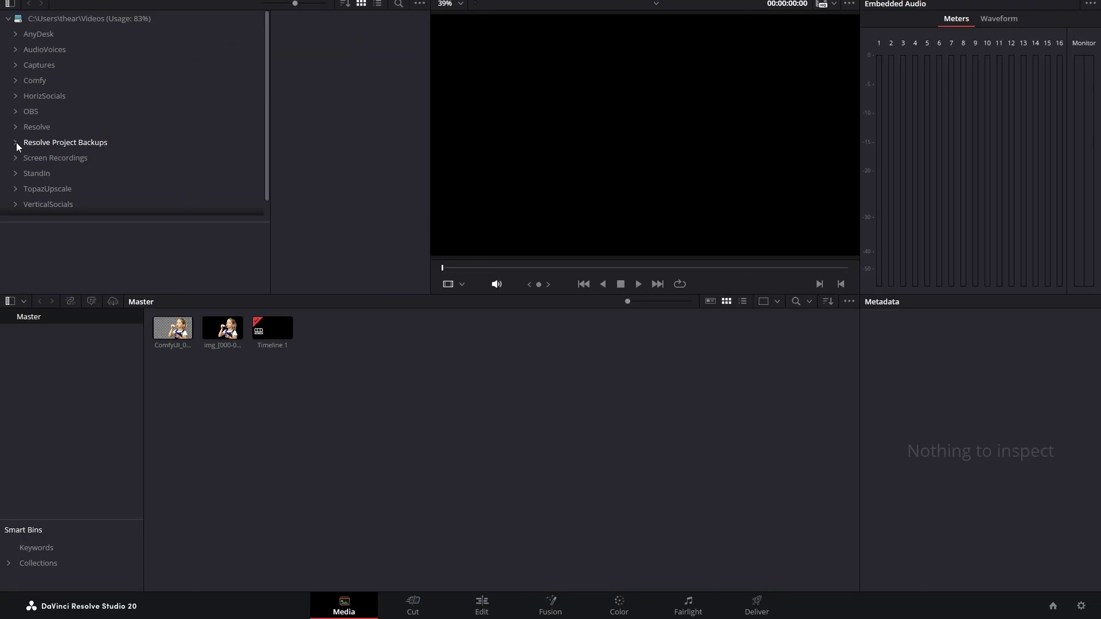
scroll(17, 142, "down", 1)
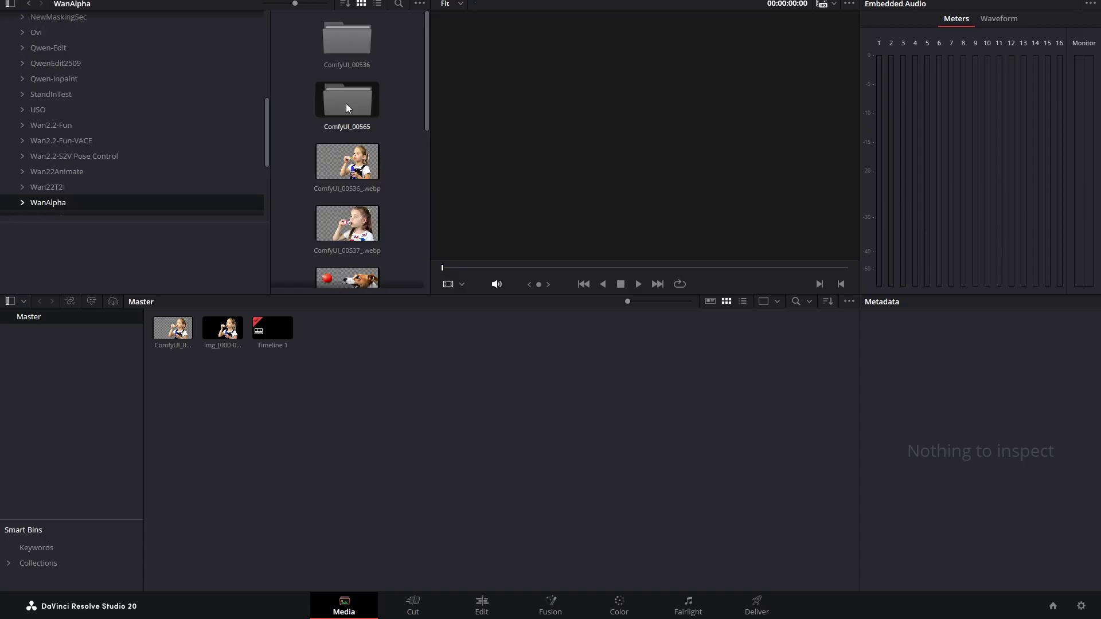
double_click(346, 108)
left_click_drag(312, 38, 260, 324)
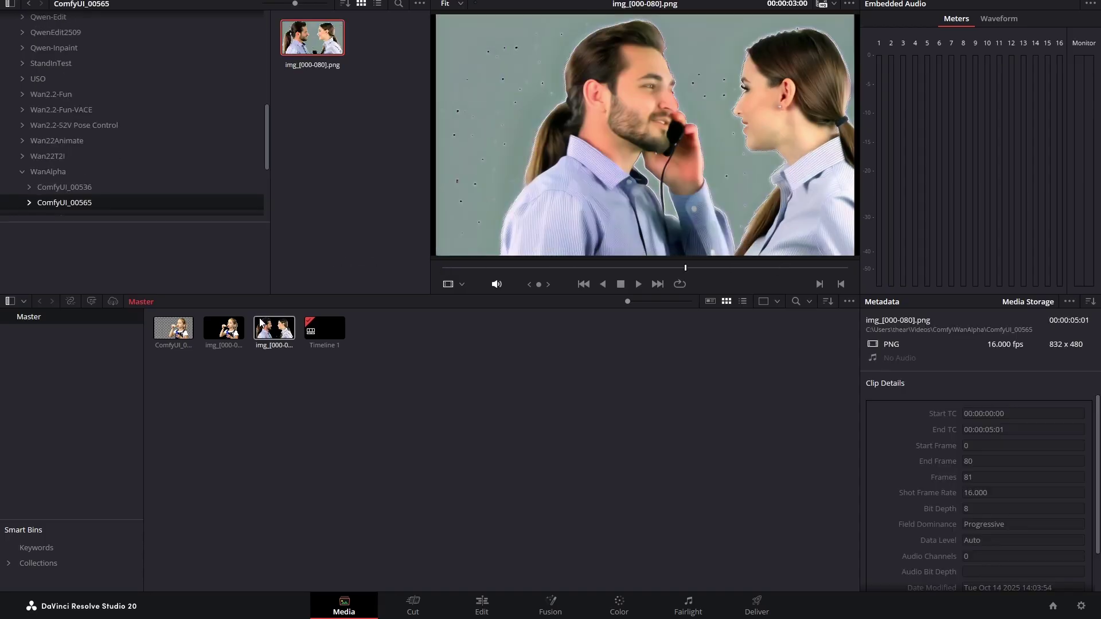
Step: On the Cut page, place img_[000-080].png on the Video 1 track and img_[000-032].png on a track above it
left_click(421, 603)
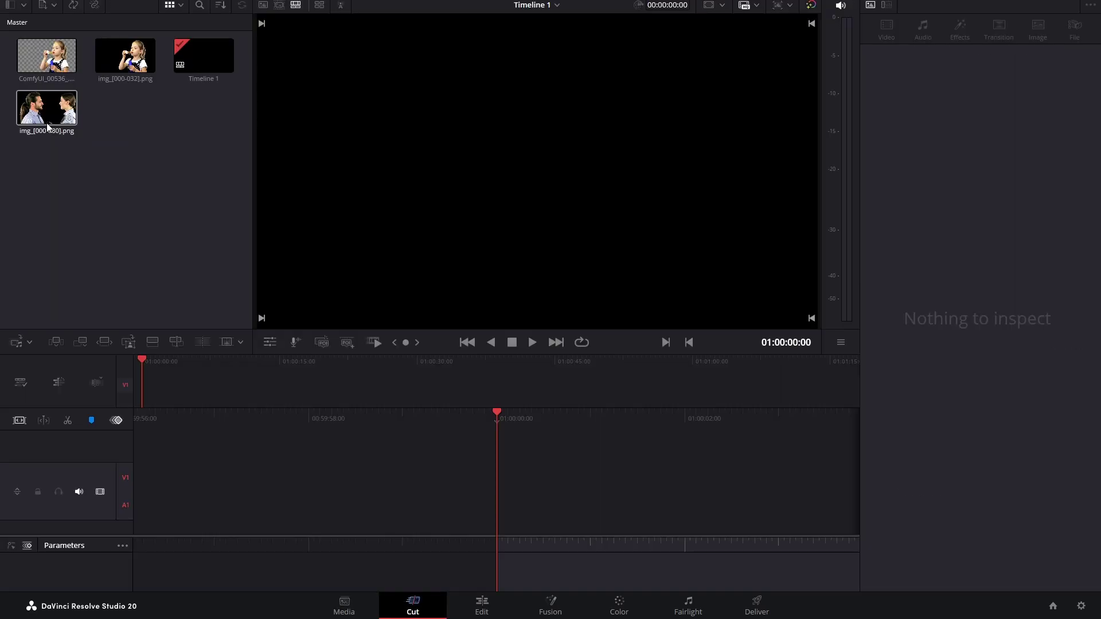
left_click_drag(48, 126, 550, 518)
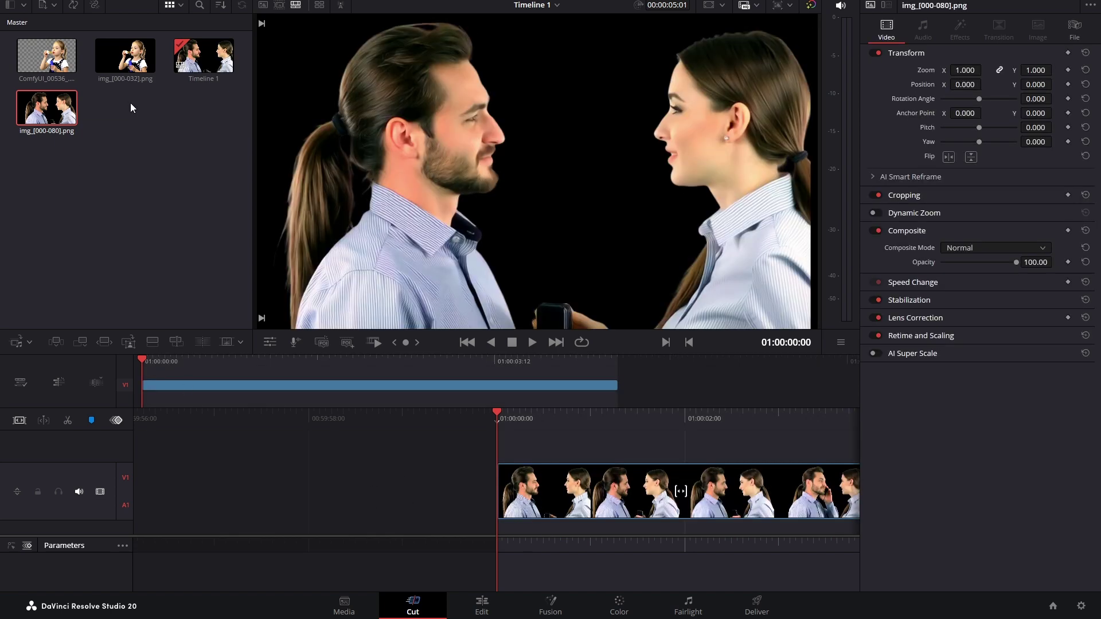
mouse_move(125, 55)
left_mouse_down()
mouse_move(235, 118)
mouse_move(576, 450)
mouse_move(502, 440)
left_mouse_up()
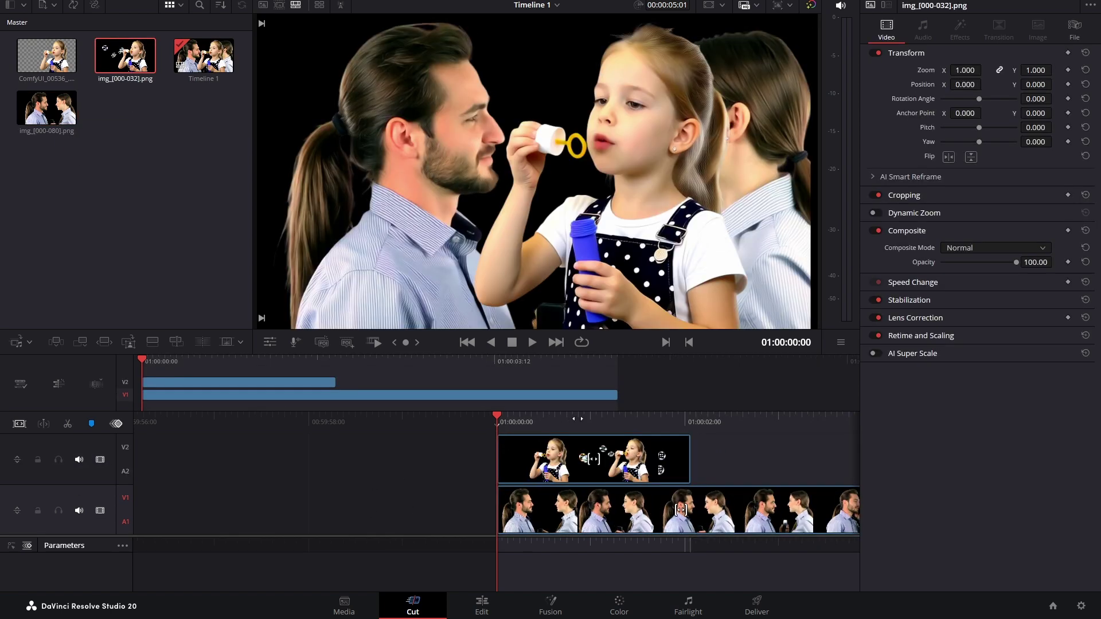
Step: Put the img_[000-080].png clip on the track above img_[000-032].png and play the timeline to check the overlay
left_click_drag(570, 421, 417, 437)
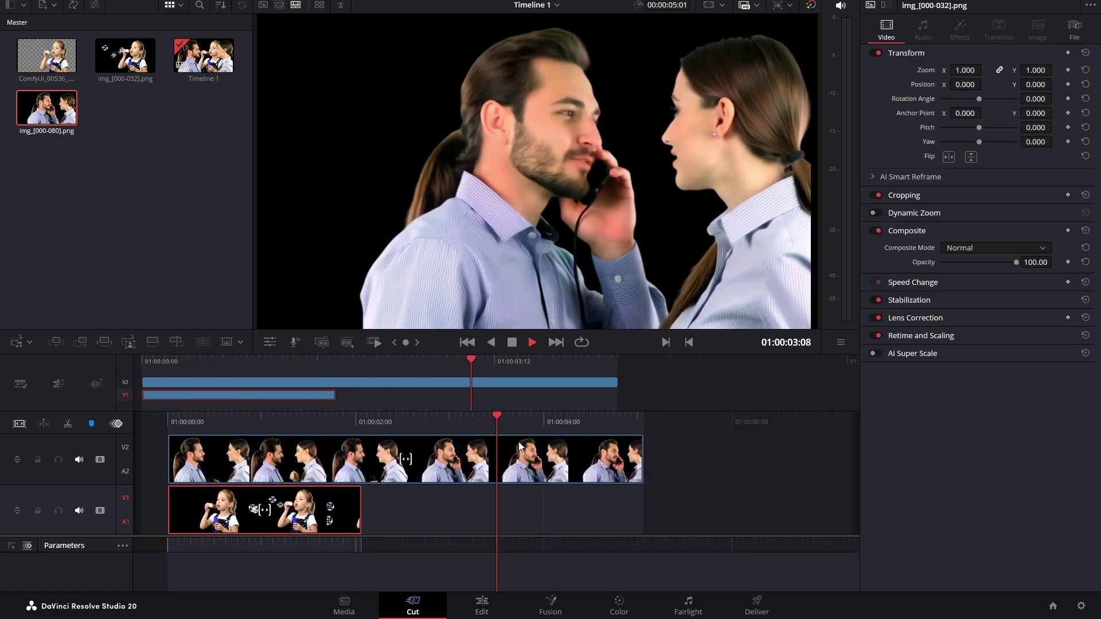
key("space")
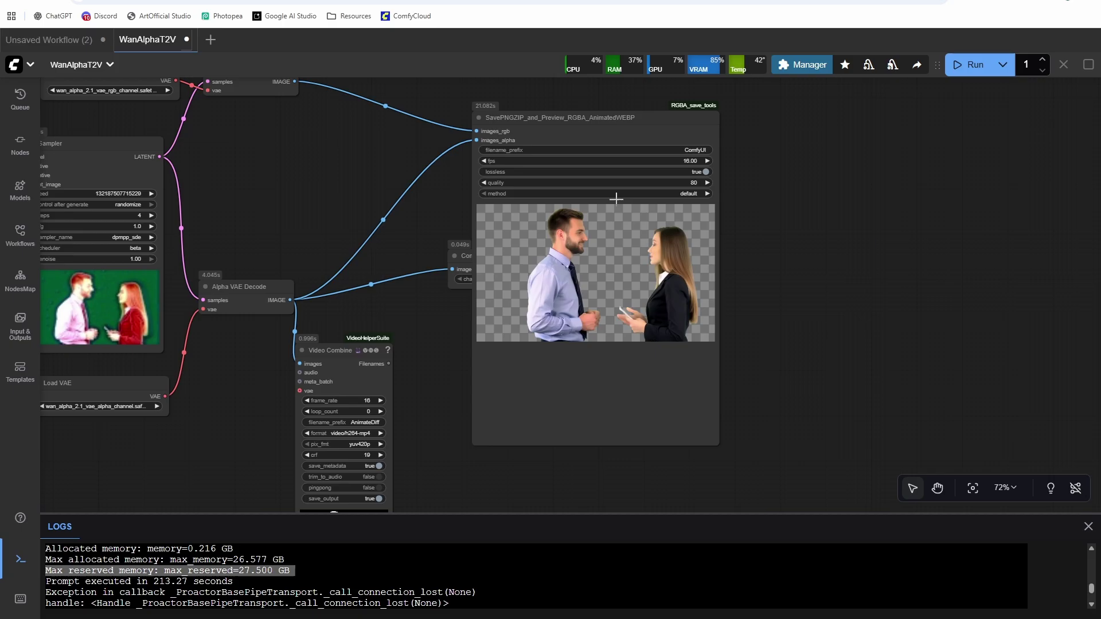
Step: Switch back to ComfyUI and review the WanAlphaT2V workflow from the prompts to the animated preview
left_click_drag(358, 168, 636, 252)
scroll(580, 151, "up", 2)
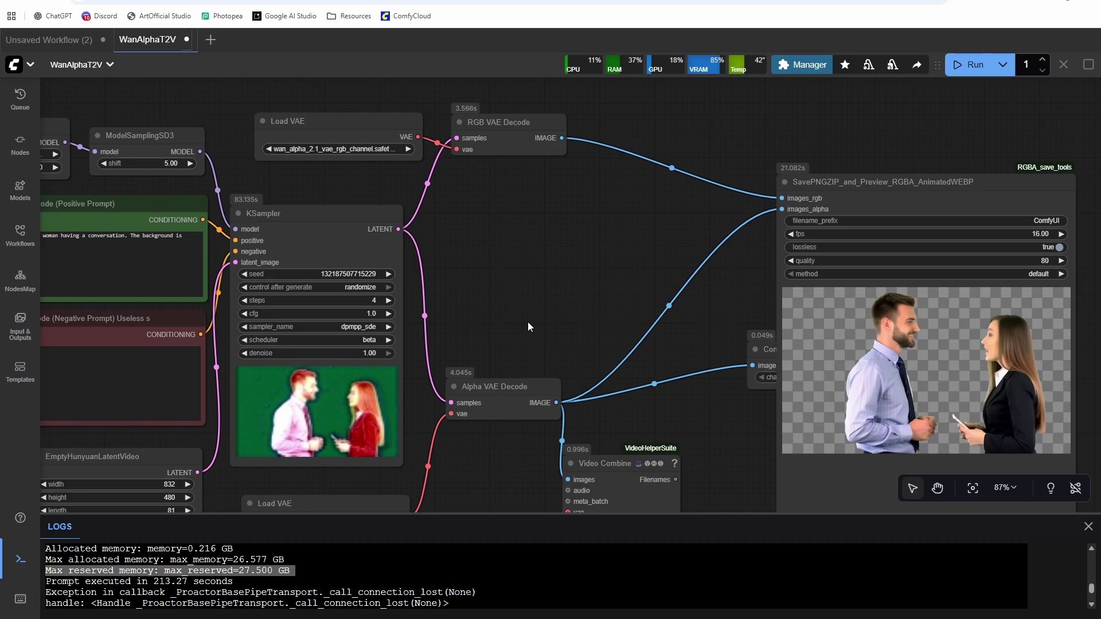
scroll(565, 298, "down", 2)
left_click_drag(523, 265, 602, 214)
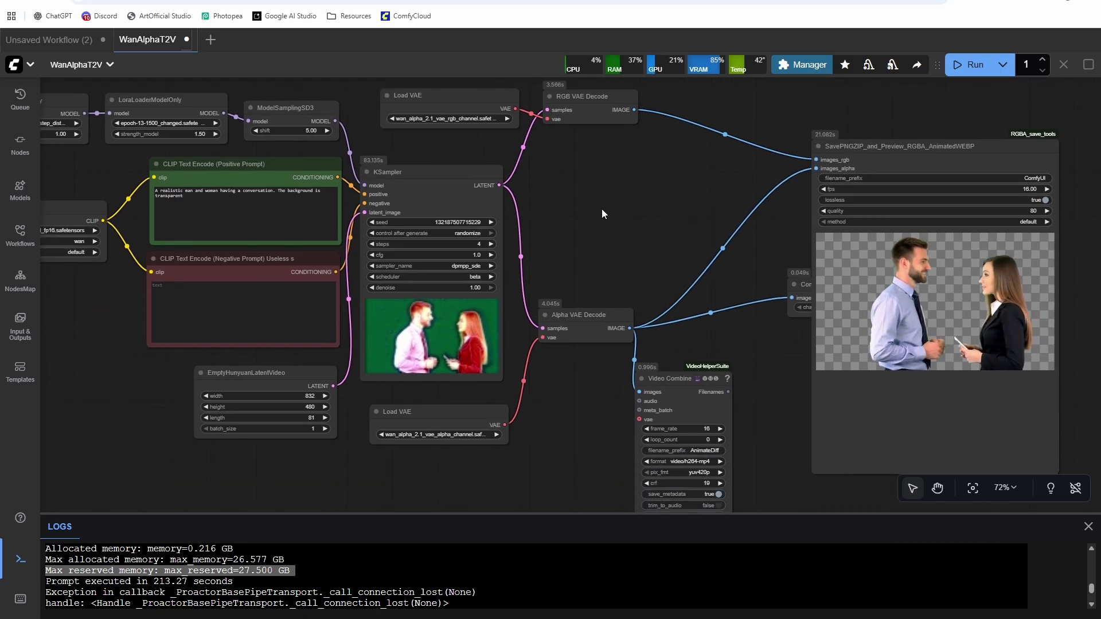